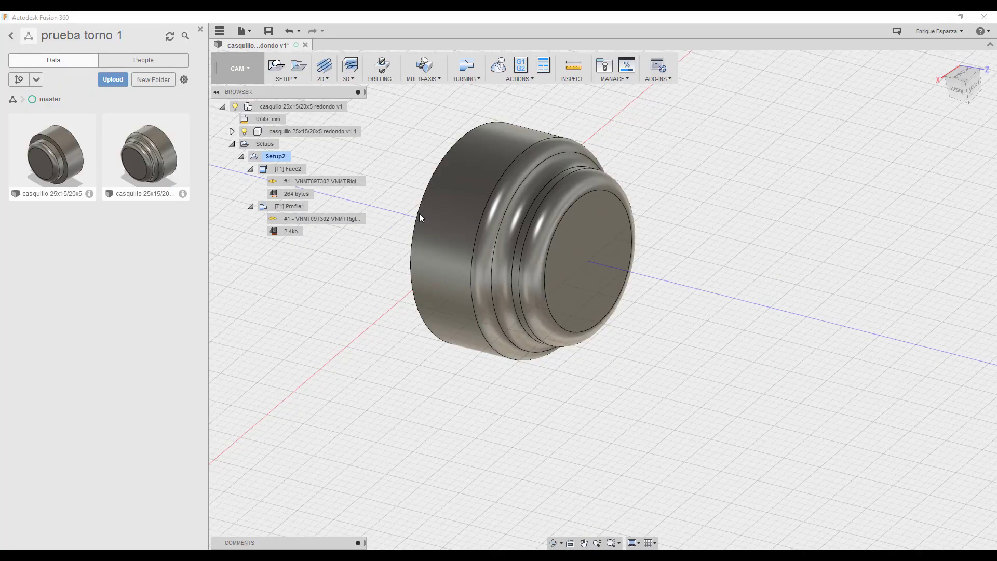
# Step: Edit the Face2 facing operation and switch its feeds to per revolution at 0.127 mm
pyautogui.click(310, 181)
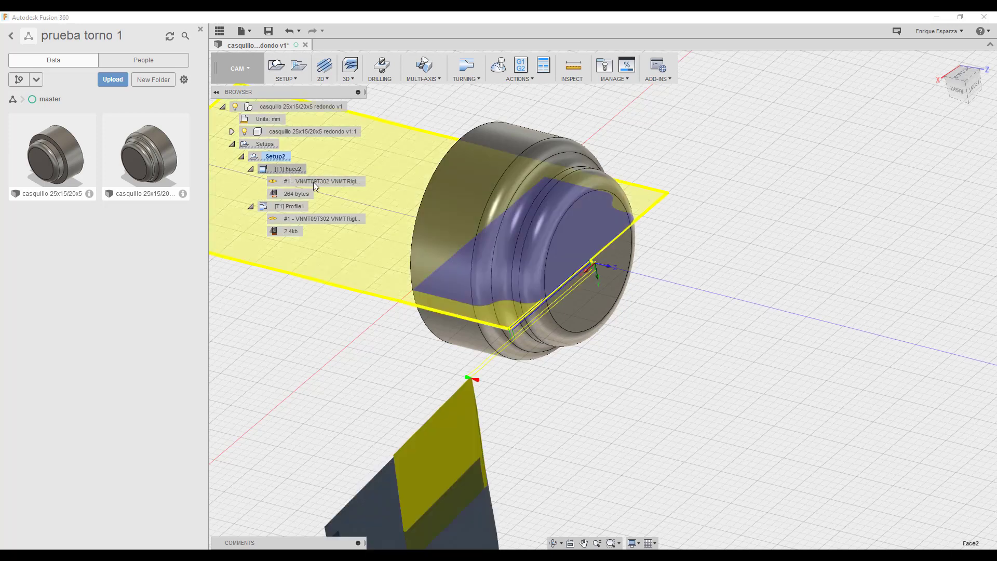
pyautogui.click(298, 221)
pyautogui.click(340, 345)
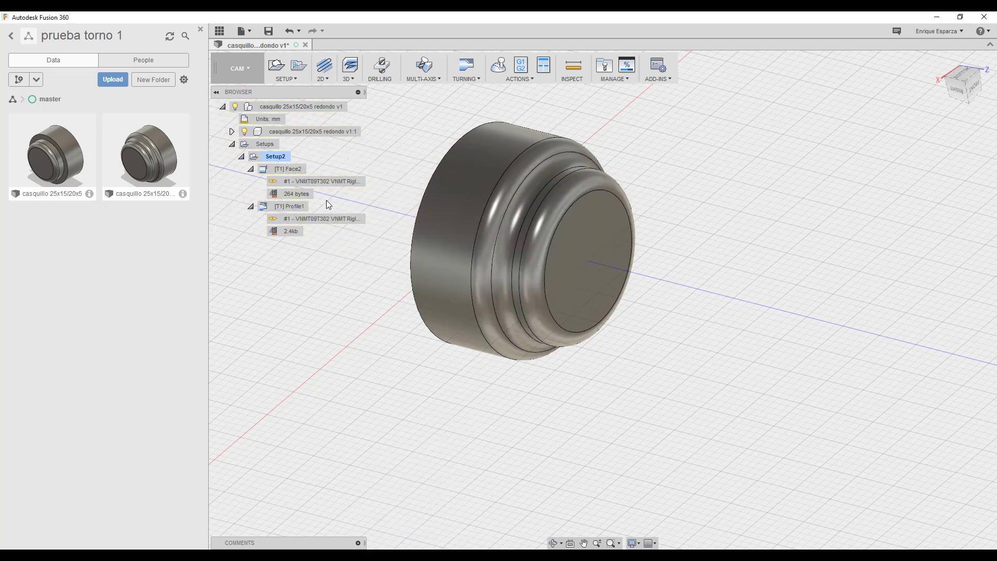
pyautogui.click(298, 172)
pyautogui.rightClick(282, 170)
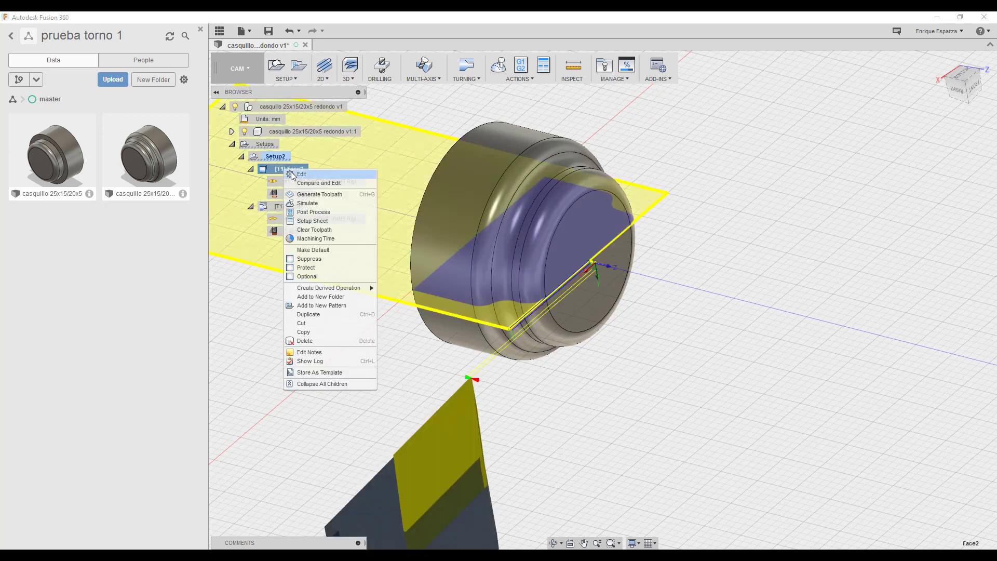
pyautogui.click(301, 181)
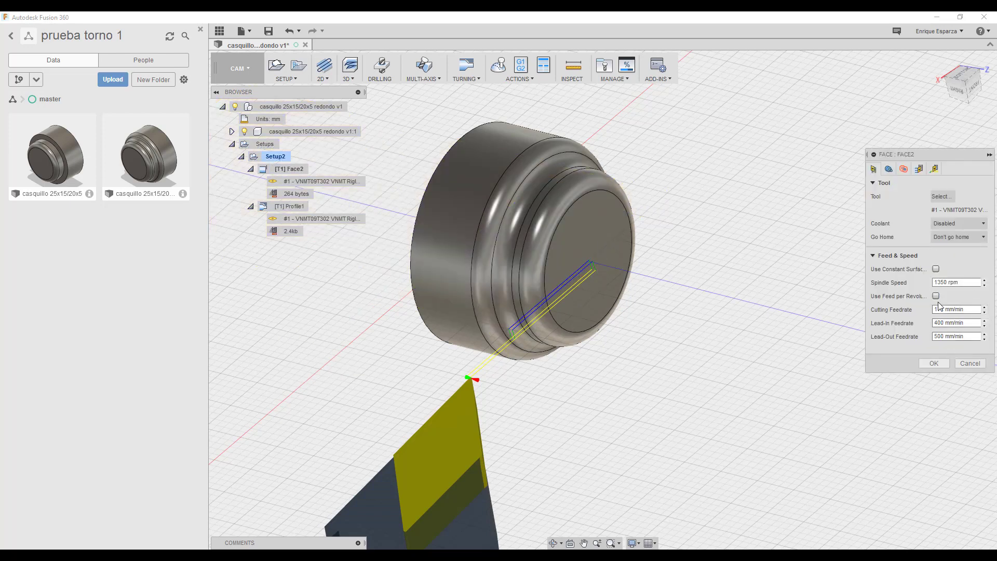
pyautogui.click(935, 296)
pyautogui.click(940, 309)
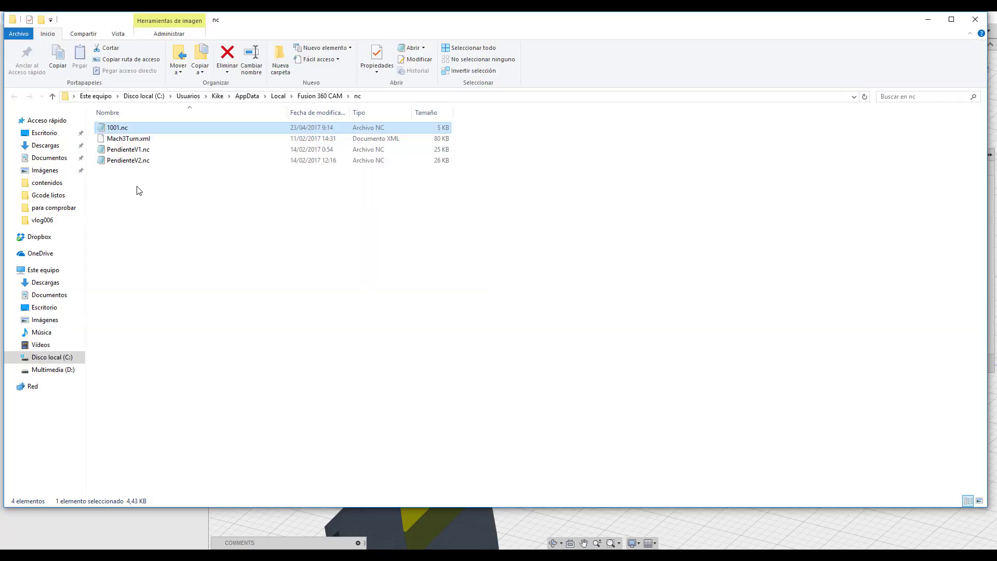
pyautogui.doubleClick(130, 128)
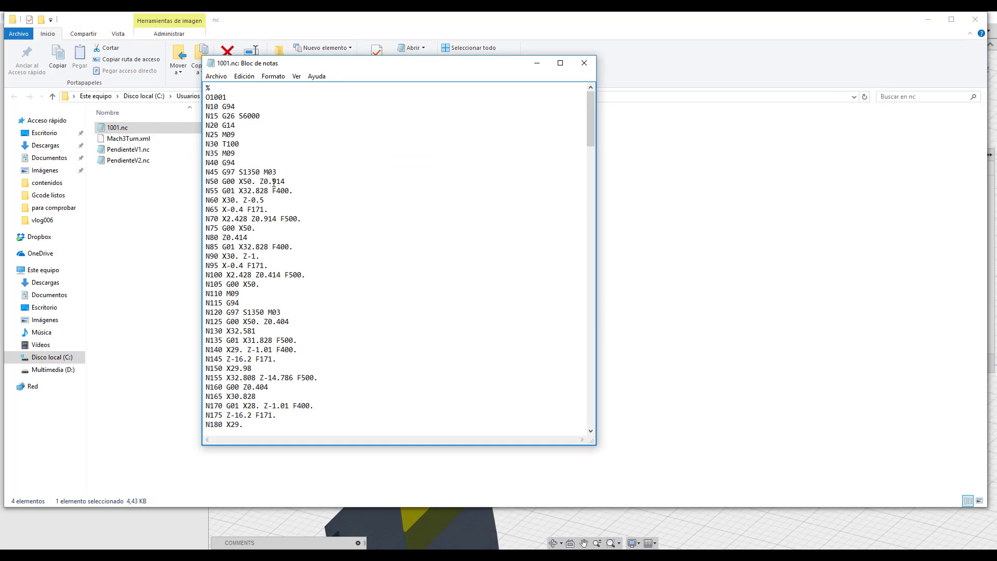
pyautogui.moveTo(272, 191)
pyautogui.mouseDown()
pyautogui.moveTo(293, 191)
pyautogui.moveTo(301, 219)
pyautogui.moveTo(268, 210)
pyautogui.moveTo(289, 191)
pyautogui.moveTo(300, 218)
pyautogui.mouseUp()
pyautogui.moveTo(248, 210); pyautogui.dragTo(266, 209)
pyautogui.click(257, 209)
pyautogui.click(584, 62)
# Step: In Face2, toggle feed per revolution off and back on, then select the 0.127 mm cutting feed
pyautogui.click(526, 519)
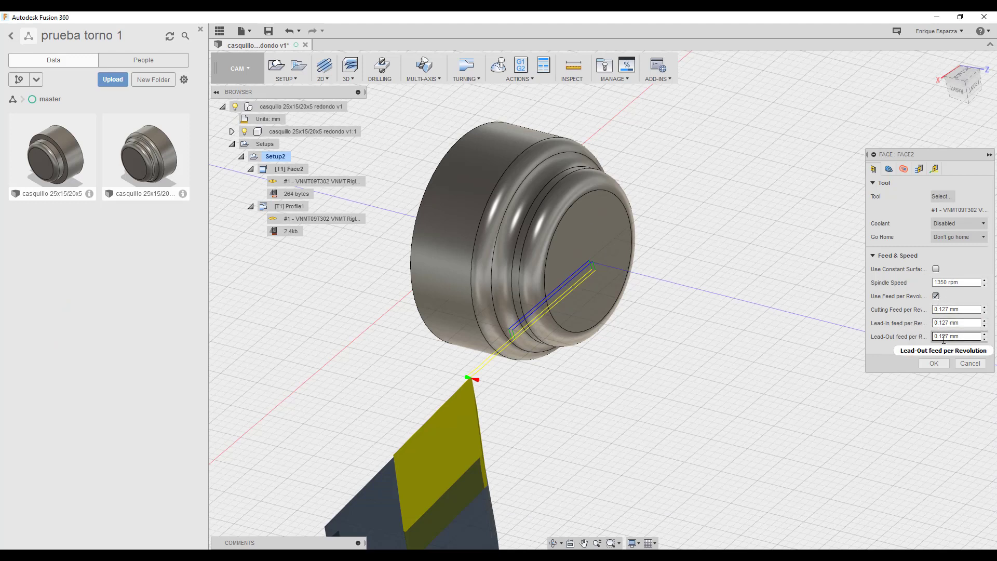
pyautogui.click(935, 296)
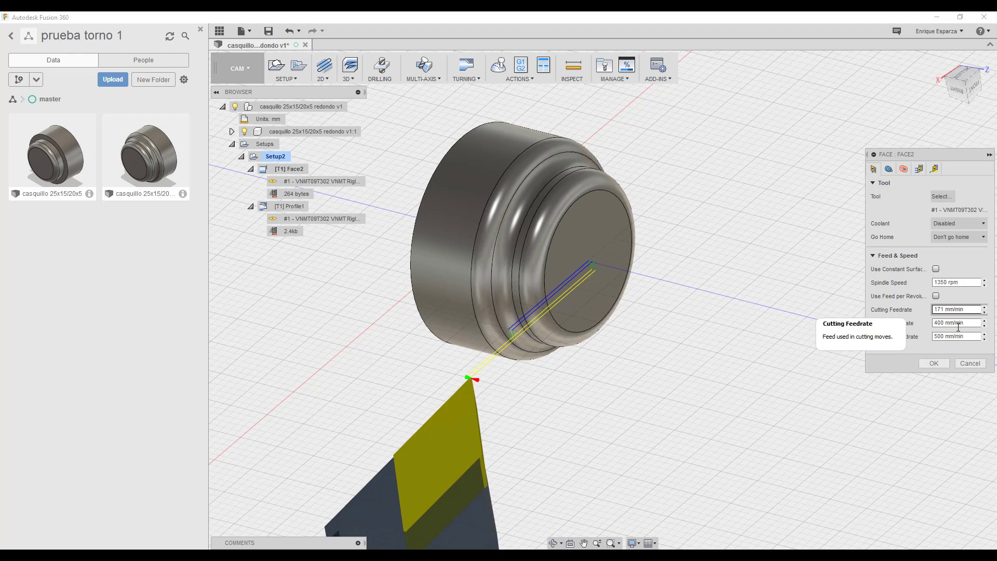
pyautogui.click(936, 295)
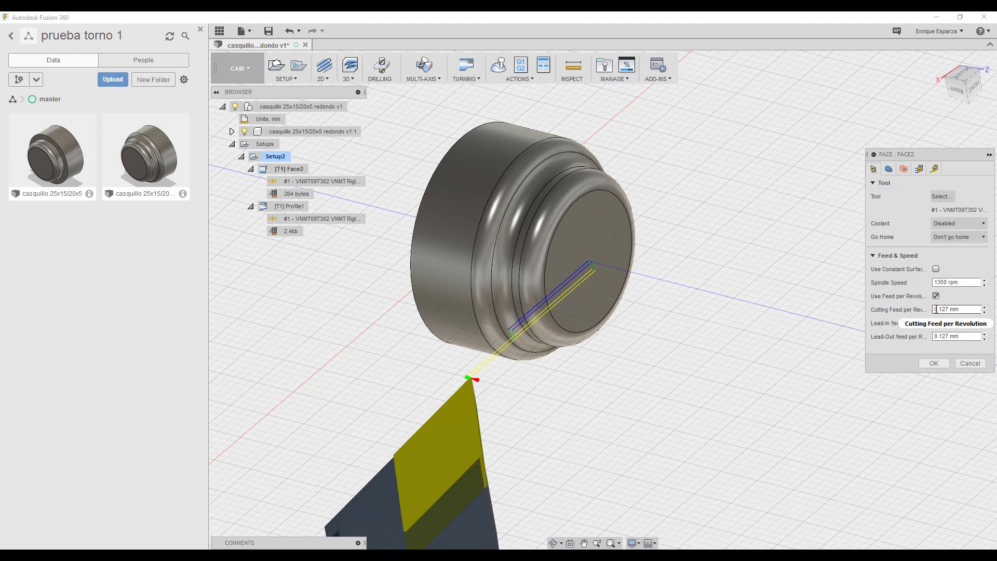
pyautogui.click(977, 307)
pyautogui.press('Return')
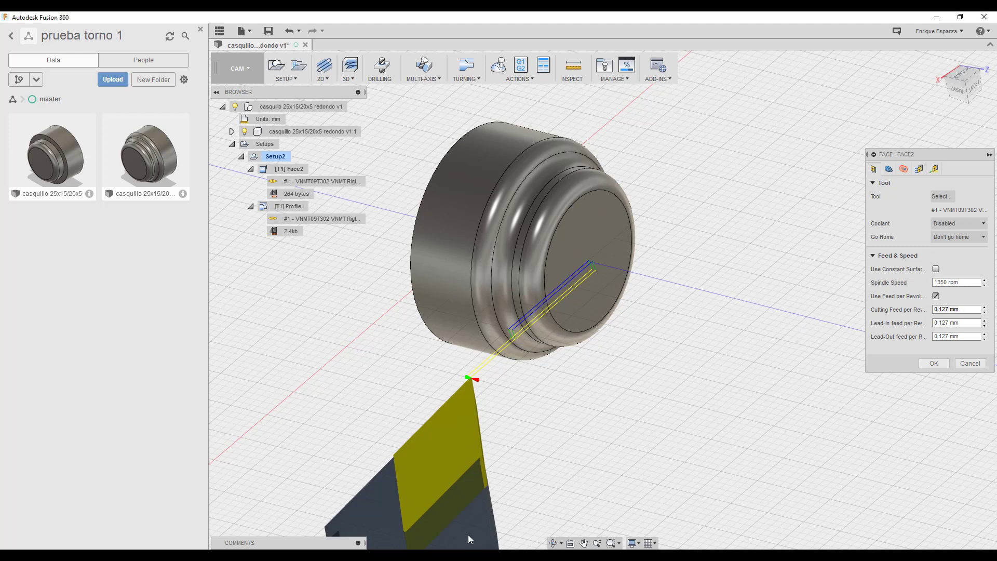
# Step: Compute 1350 × 0,127 in Calculator, giving a 171,45 mm/min feed
pyautogui.hotkey('alt', 'Tab')
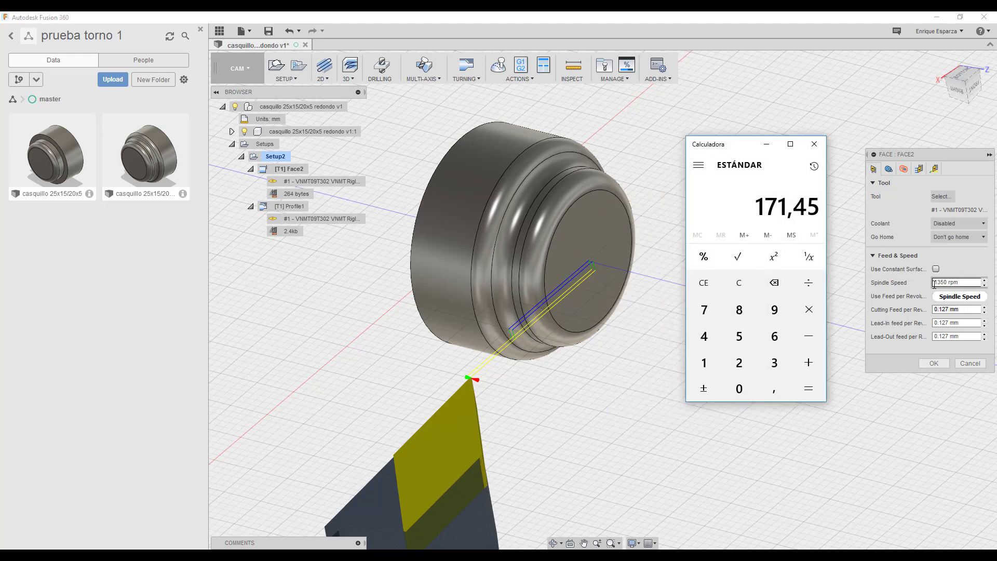
pyautogui.press('Escape')
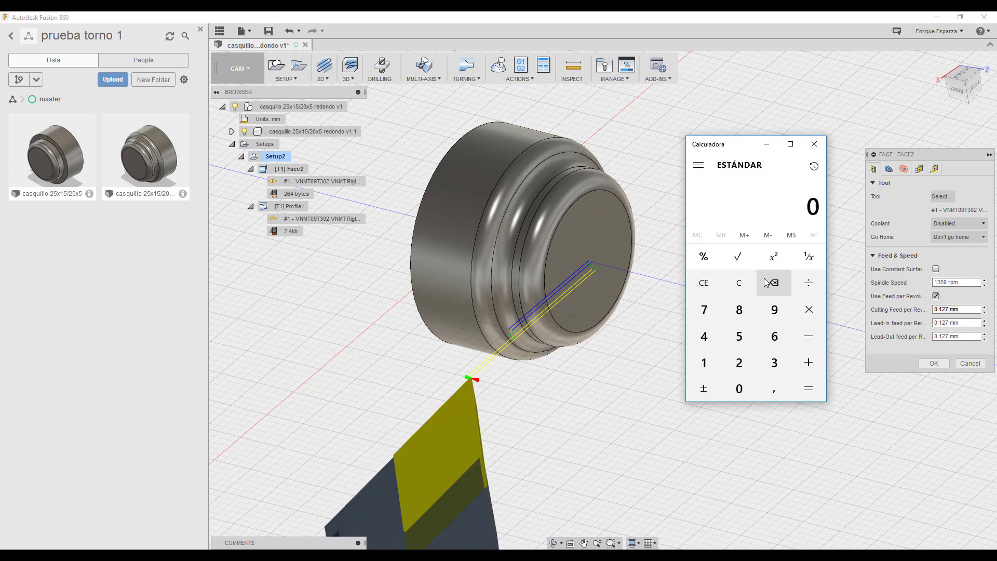
pyautogui.write('13')
pyautogui.write('50')
pyautogui.write('*0,')
pyautogui.write('127')
pyautogui.press('Return')
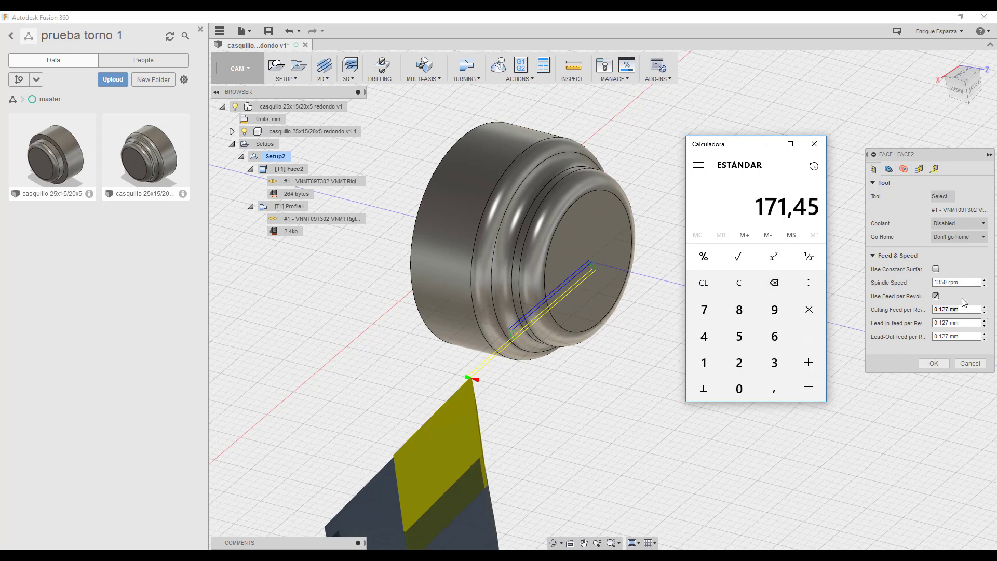
# Step: Turn off feed per revolution and set the Face2 cutting feedrate to 171 mm/min
pyautogui.click(935, 296)
pyautogui.doubleClick(950, 309)
pyautogui.write('171')
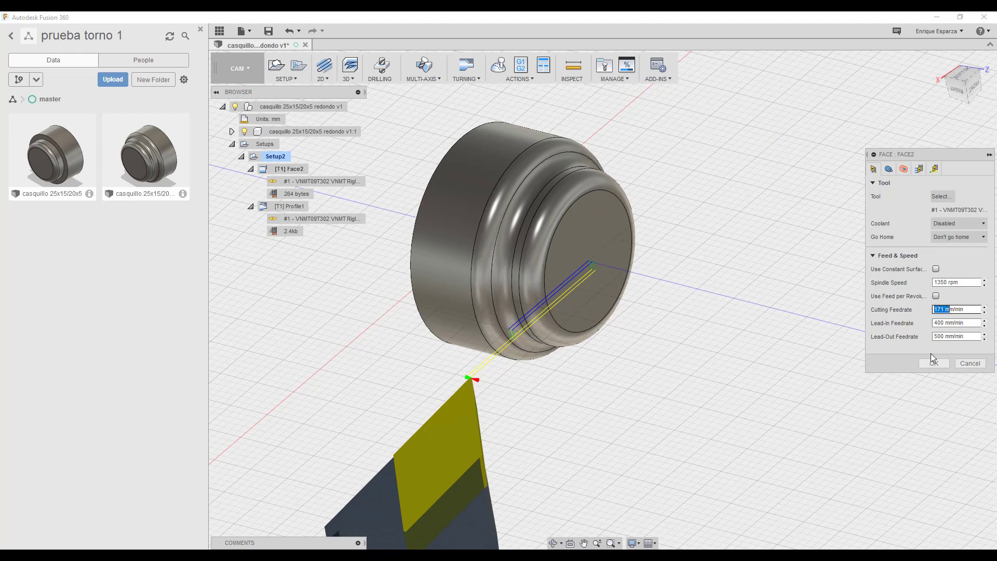
pyautogui.click(933, 324)
pyautogui.doubleClick(940, 322)
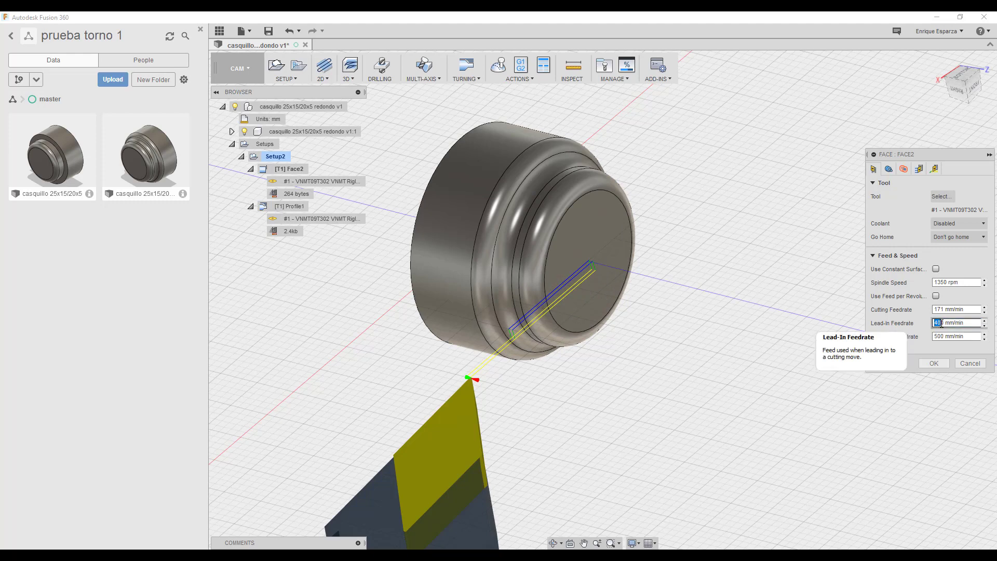
pyautogui.press('Tab')
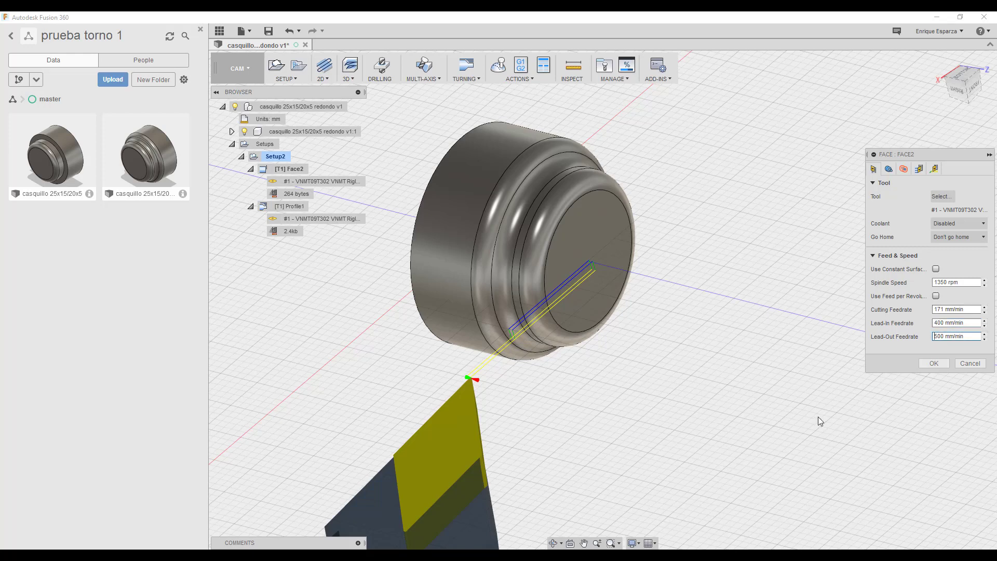
pyautogui.doubleClick(940, 323)
pyautogui.moveTo(941, 324); pyautogui.dragTo(934, 323)
pyautogui.click(934, 336)
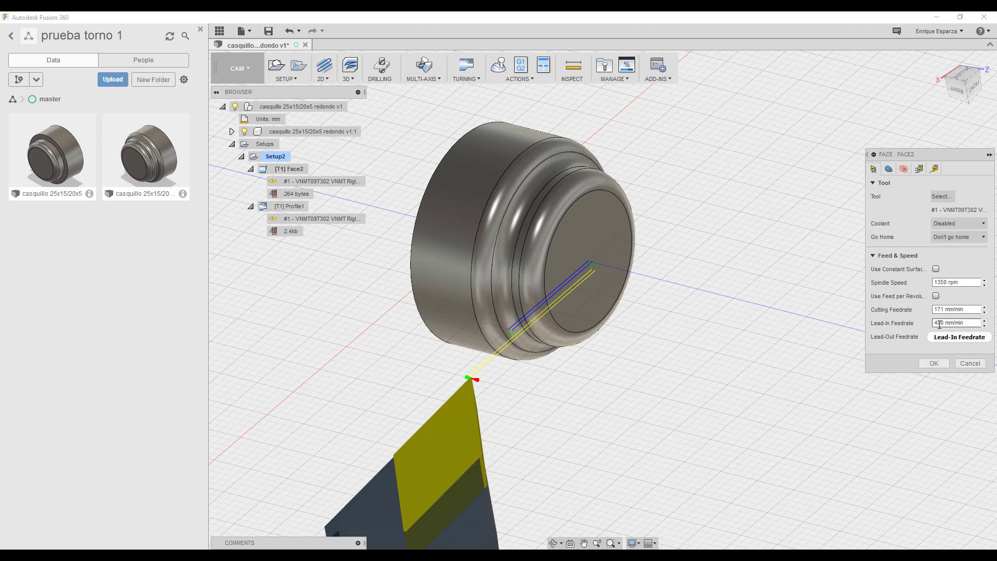
pyautogui.hotkey('shift', 'Tab')
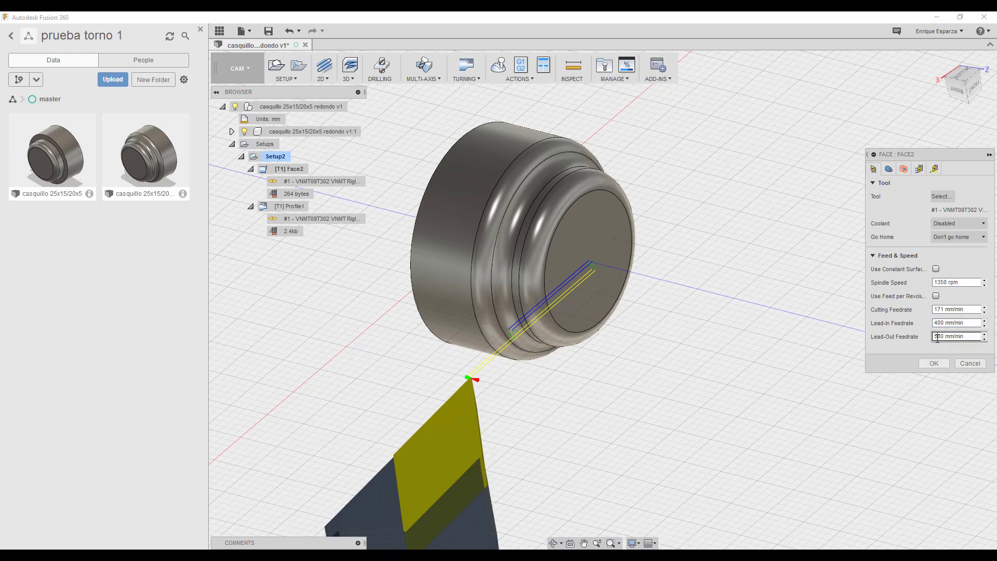
pyautogui.click(937, 335)
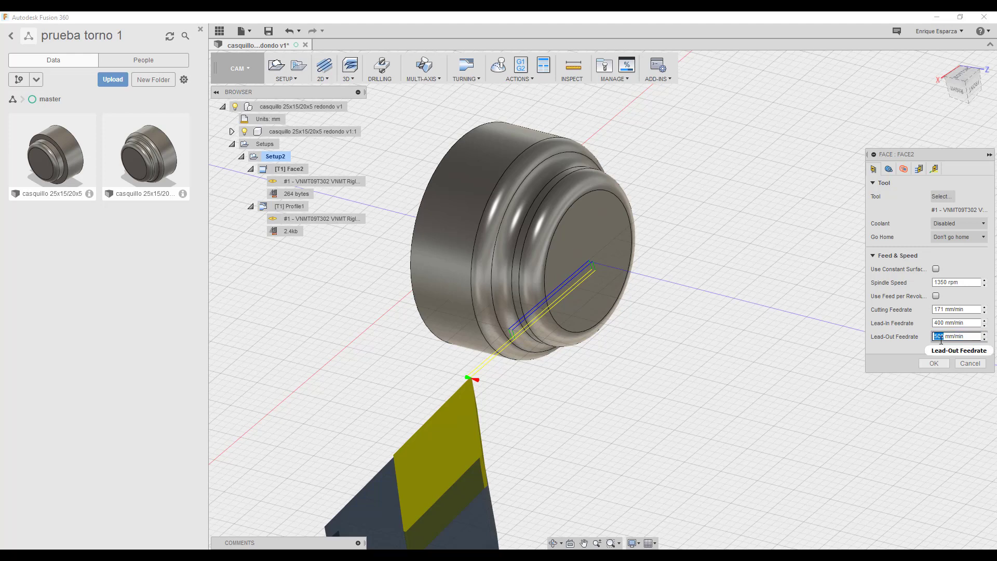
pyautogui.moveTo(956, 336)
pyautogui.click(597, 422)
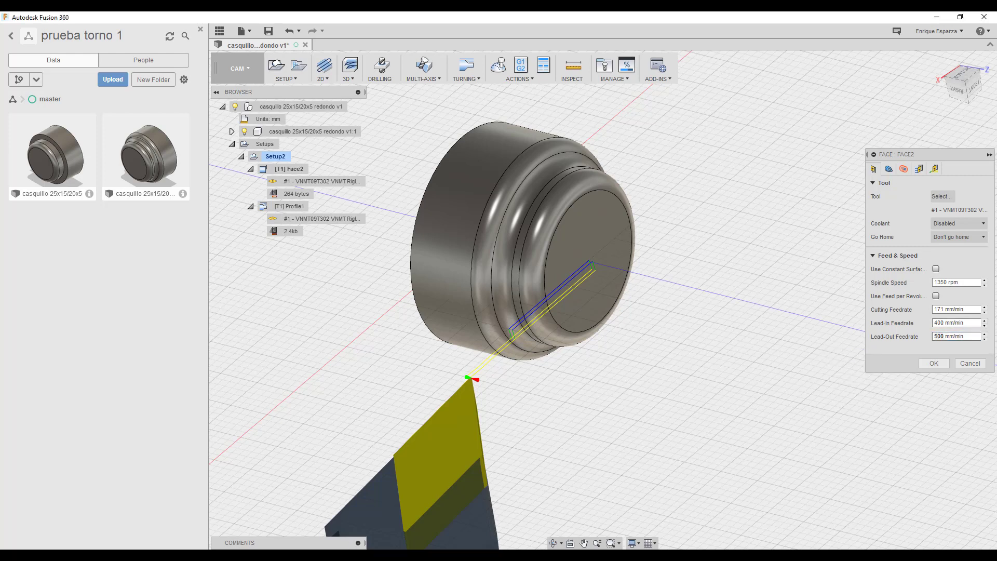
pyautogui.click(357, 506)
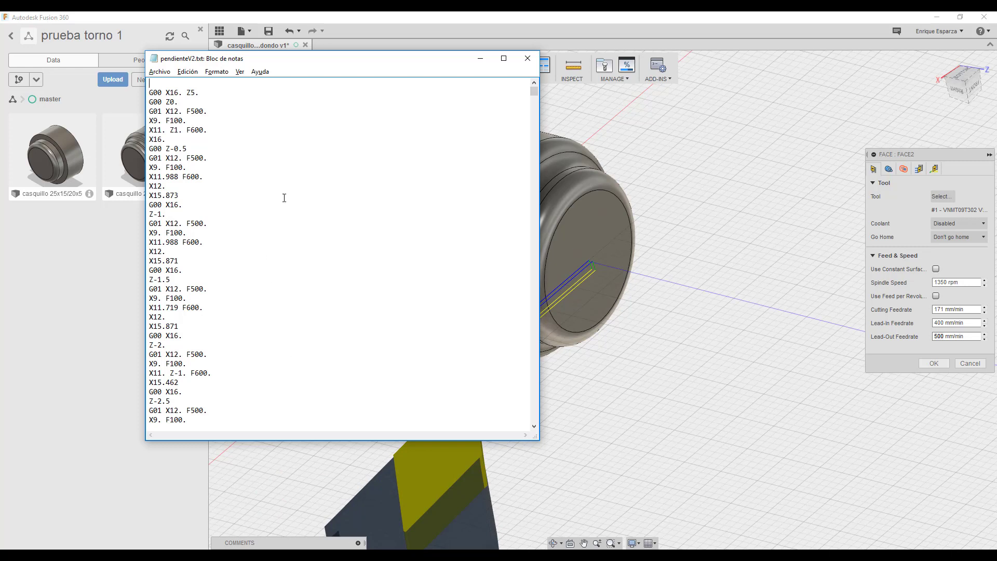
# Step: Highlight the F500 and F100 feed values on the G01 lines of pendienteV2.txt
pyautogui.doubleClick(186, 157)
pyautogui.moveTo(165, 168); pyautogui.dragTo(176, 166)
pyautogui.doubleClick(198, 158)
pyautogui.moveTo(165, 167); pyautogui.dragTo(182, 167)
# Step: Bring up Notepad's Reemplazar dialog and dismiss it without changes
pyautogui.click(162, 72)
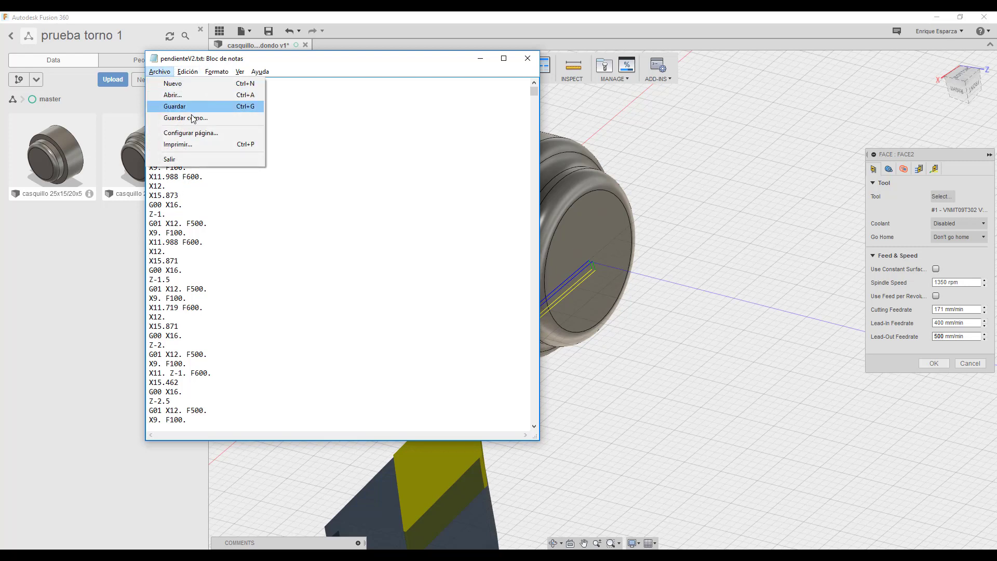
pyautogui.moveTo(187, 72)
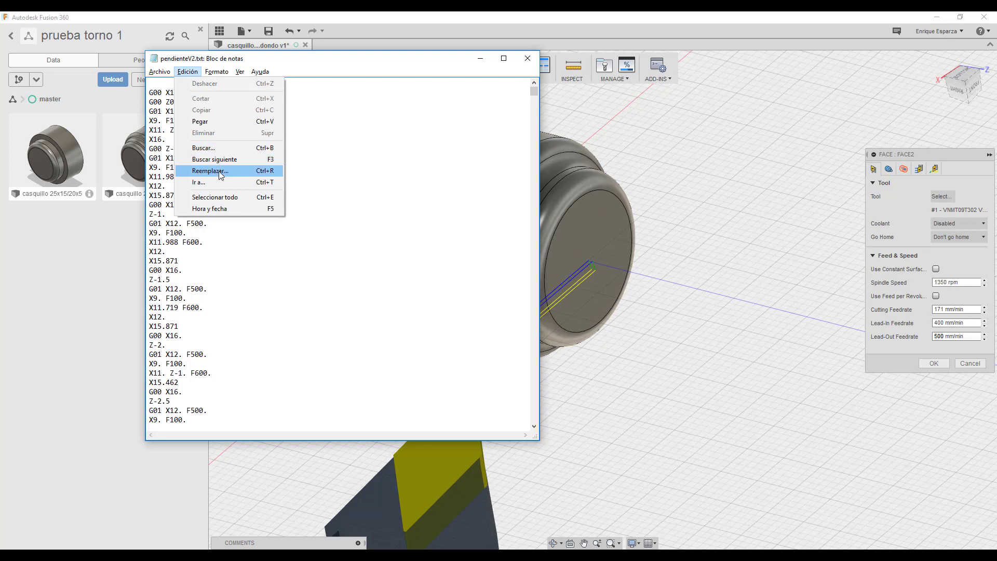
pyautogui.click(218, 171)
pyautogui.click(370, 125)
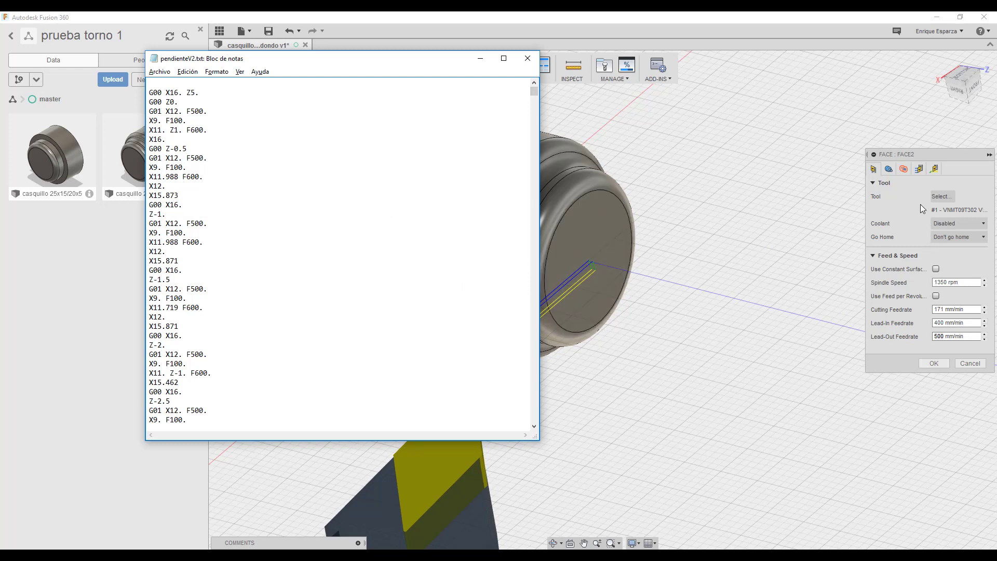
# Step: Check the Face2 lead-out feedrate of 500 mm/min, leaving it unchanged
pyautogui.click(946, 336)
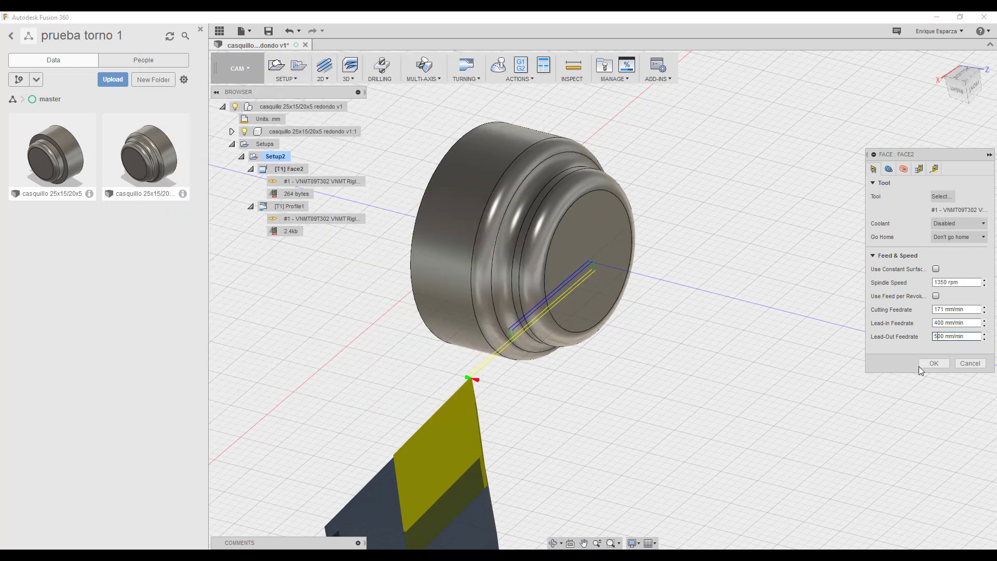
pyautogui.doubleClick(947, 336)
pyautogui.click(668, 337)
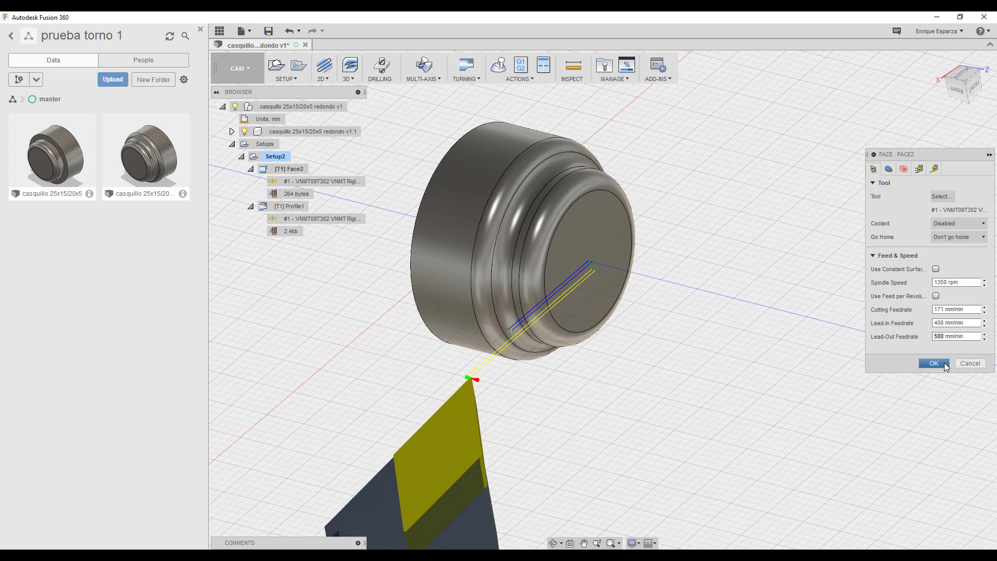
# Step: Accept the Face2 operation, then view and close the Setup2 settings without changes
pyautogui.click(943, 362)
pyautogui.click(775, 237)
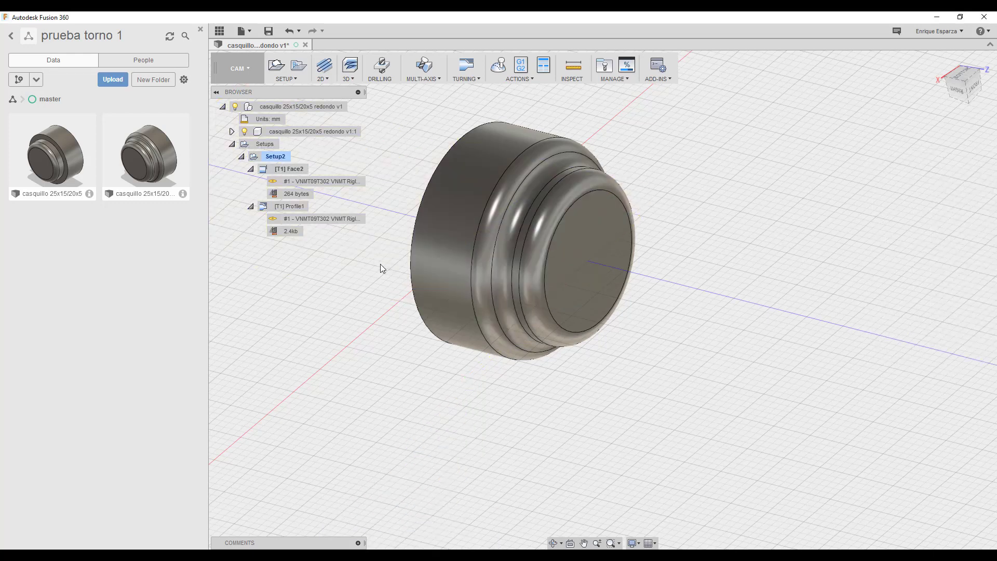
pyautogui.doubleClick(270, 156)
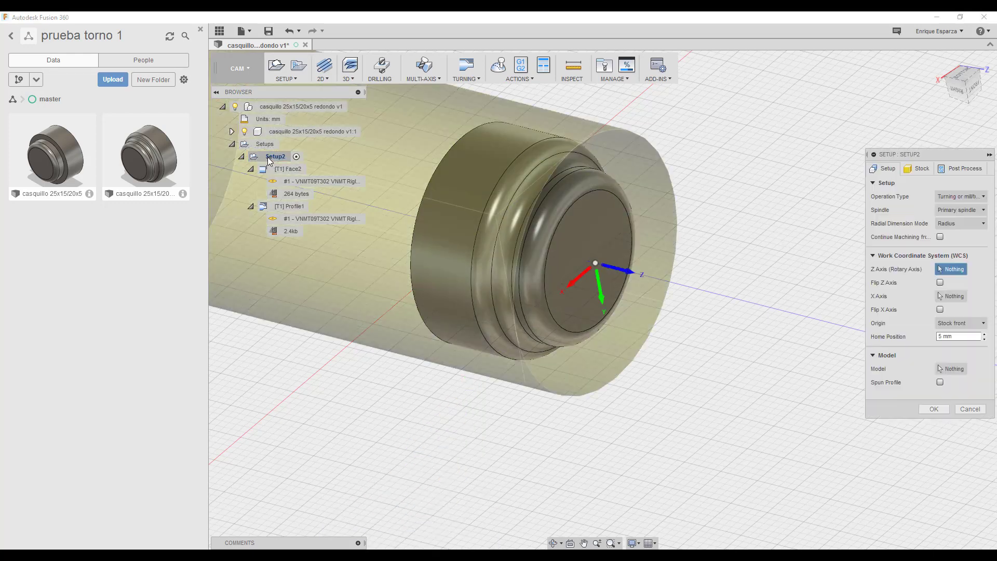
pyautogui.press('Escape')
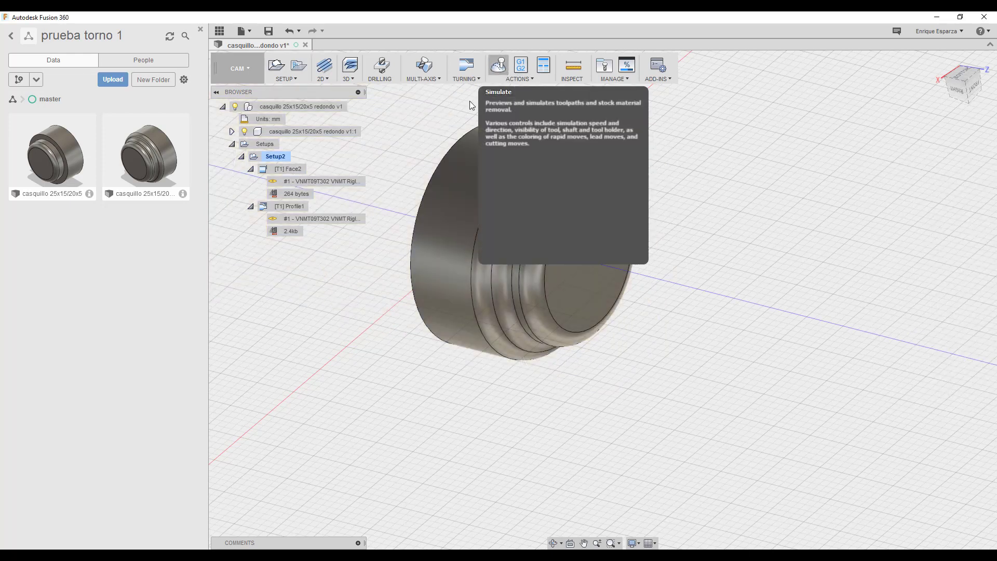
pyautogui.click(273, 155)
pyautogui.click(505, 71)
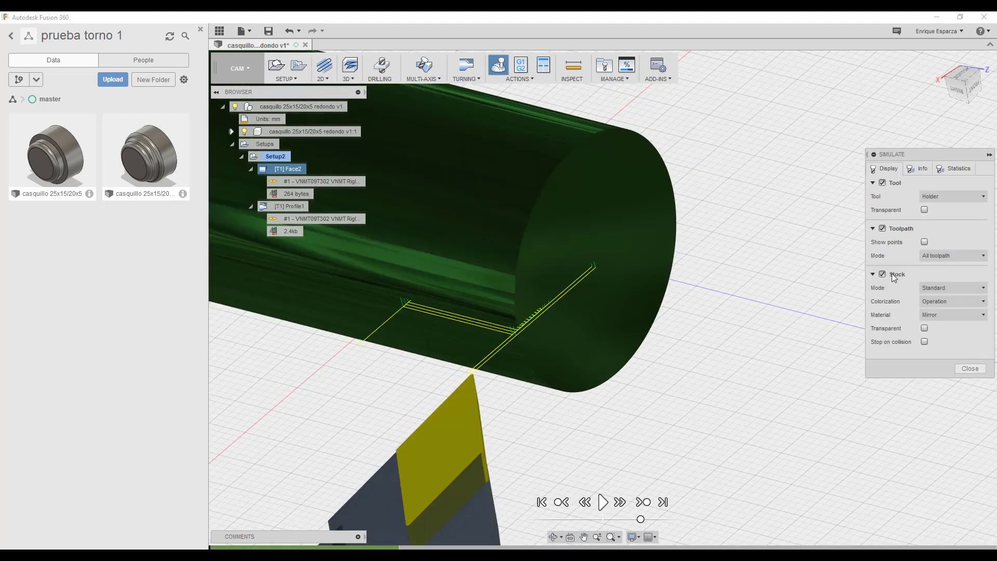
pyautogui.click(882, 274)
pyautogui.click(882, 274)
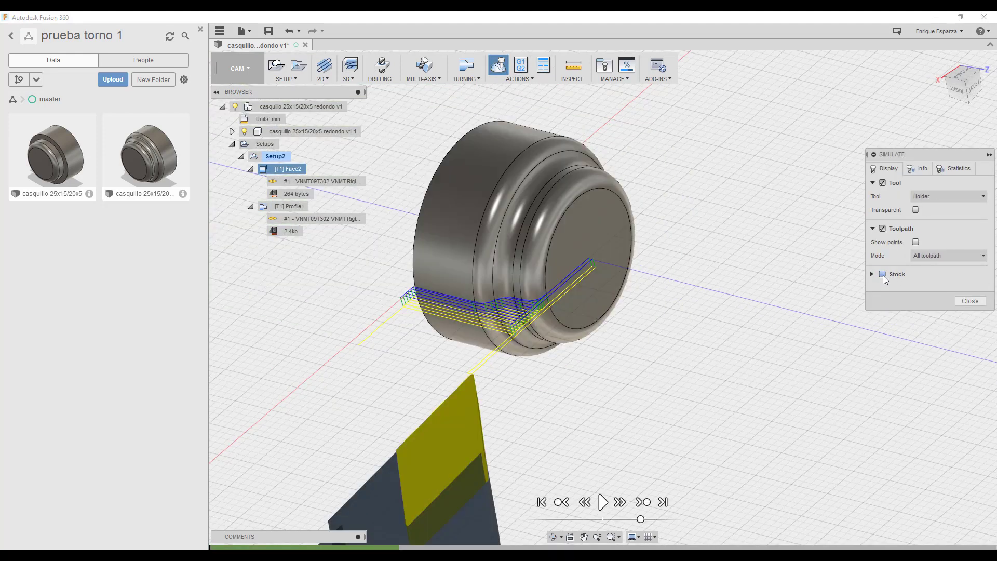
pyautogui.click(882, 274)
pyautogui.click(881, 274)
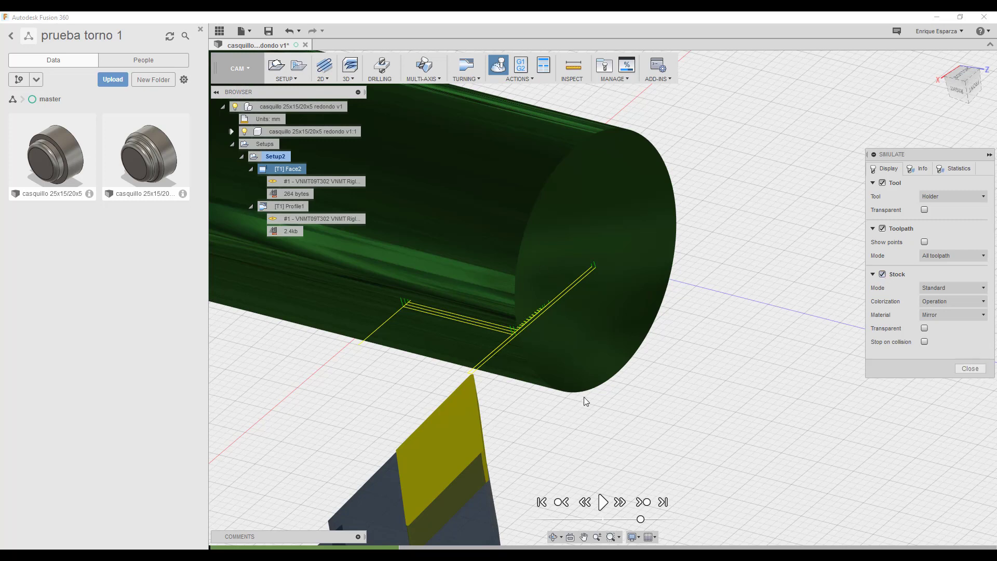
pyautogui.click(605, 500)
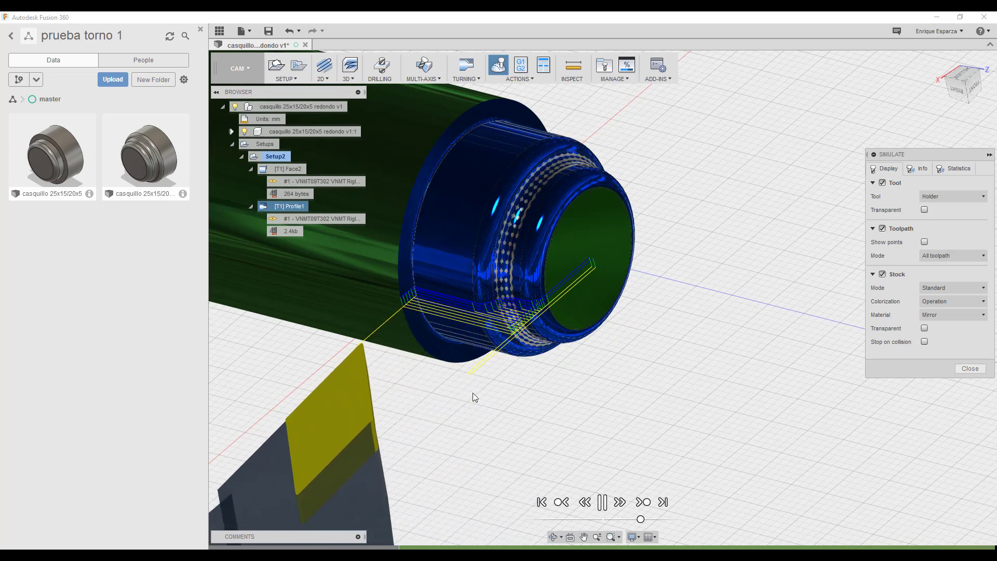
pyautogui.click(970, 369)
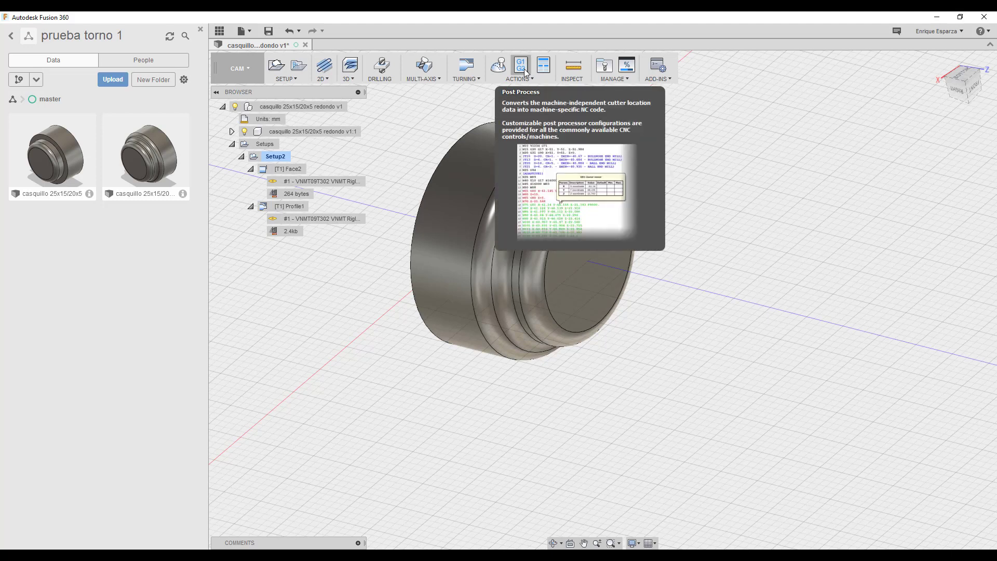
# Step: Bring up the Post Process settings from the Actions menu
pyautogui.click(525, 69)
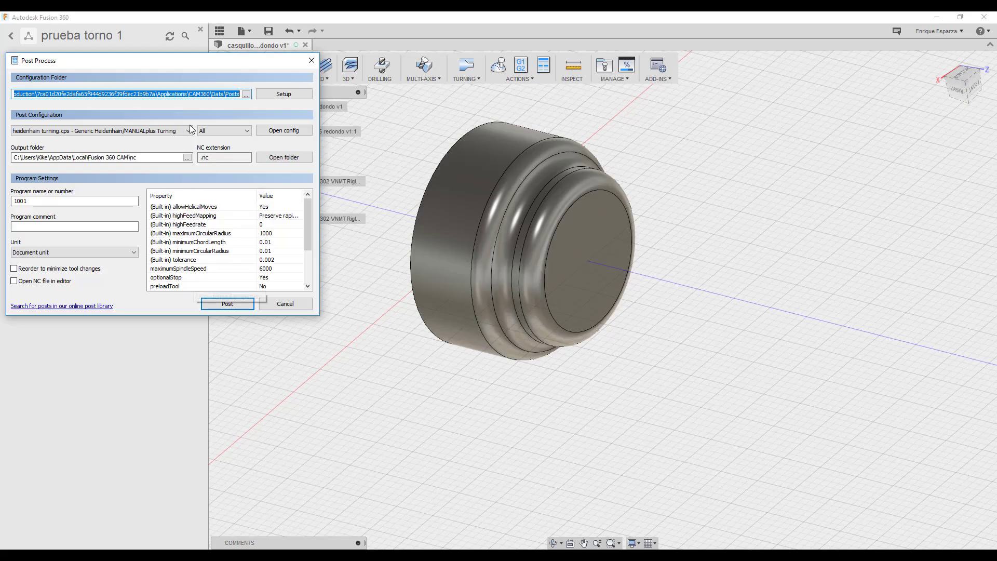
pyautogui.click(188, 131)
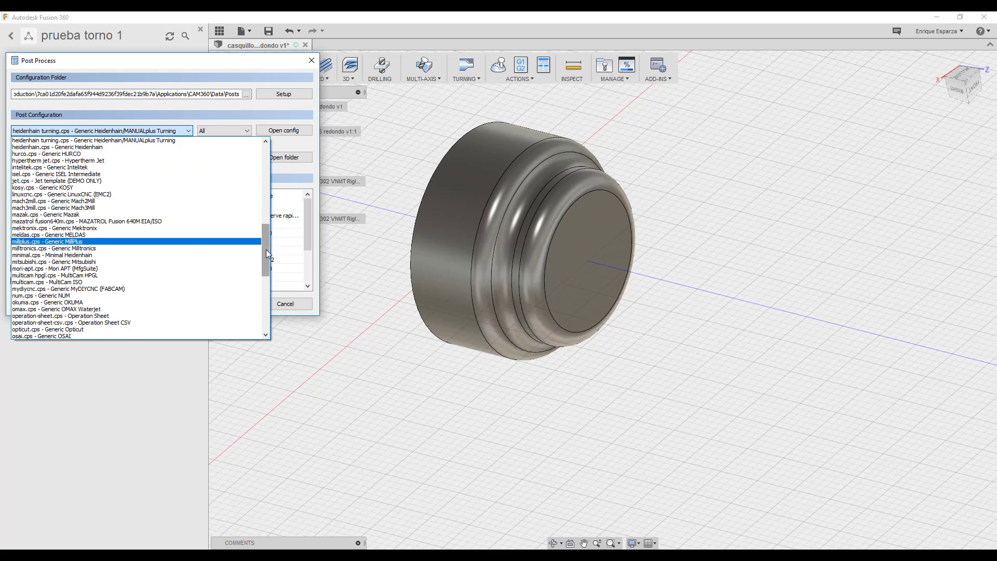
pyautogui.moveTo(266, 249)
pyautogui.mouseDown()
pyautogui.moveTo(267, 237)
pyautogui.moveTo(268, 337)
pyautogui.mouseUp()
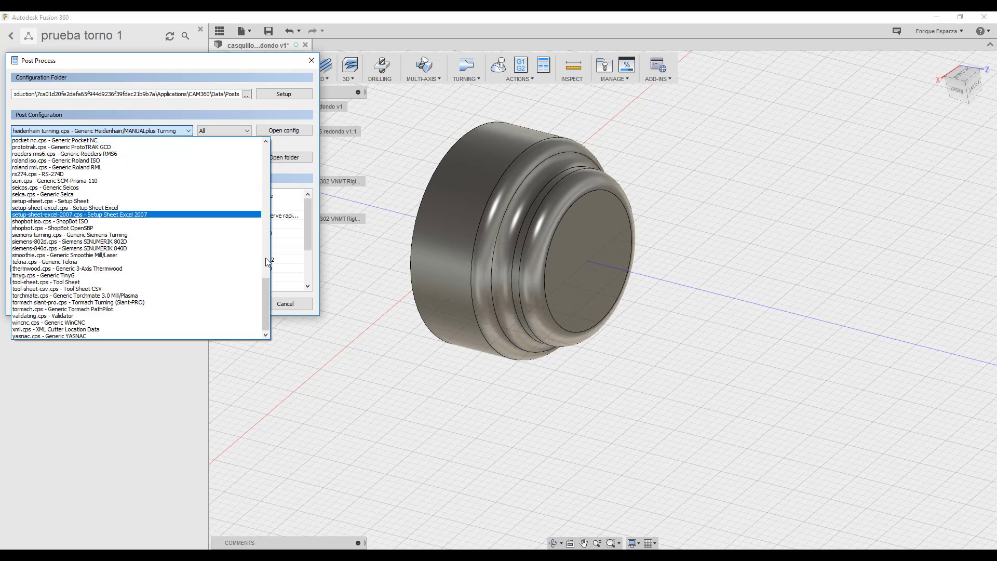
pyautogui.moveTo(265, 299); pyautogui.dragTo(259, 229)
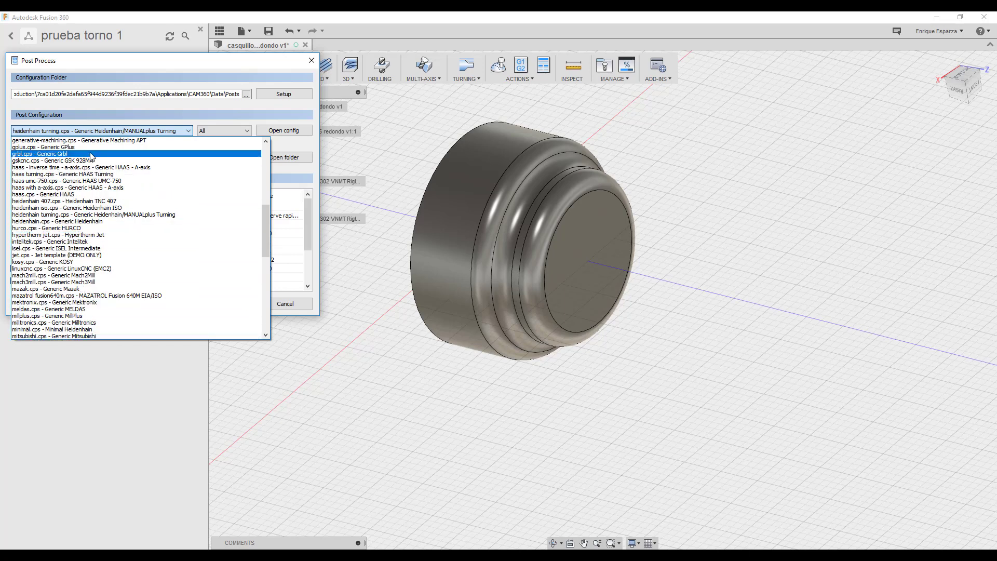
pyautogui.click(125, 214)
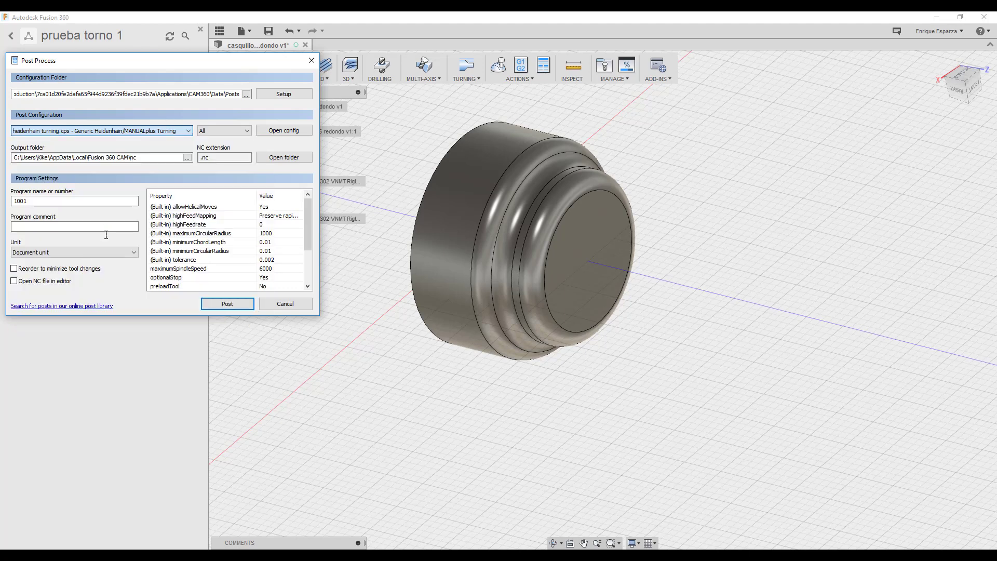
pyautogui.click(148, 130)
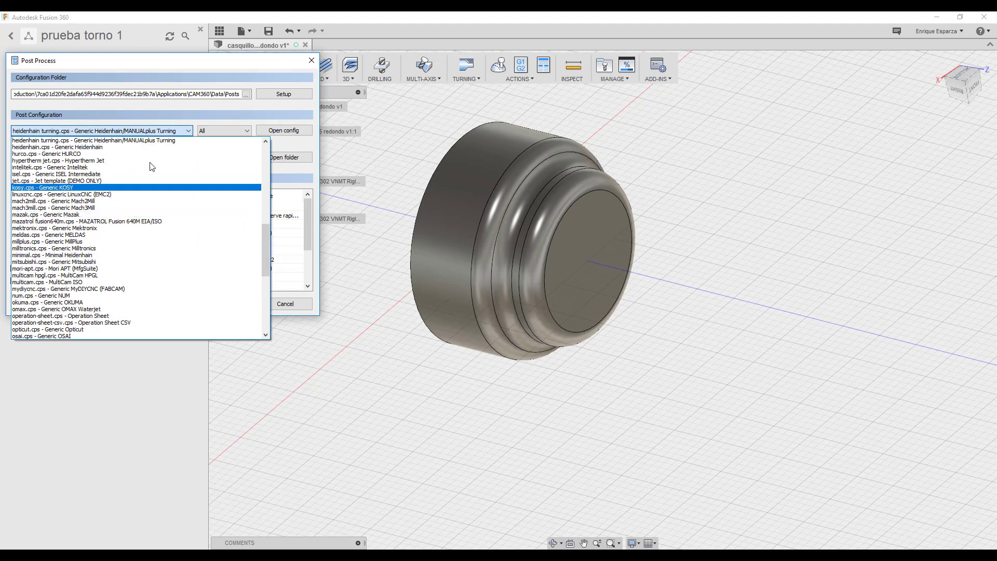
pyautogui.moveTo(265, 246); pyautogui.dragTo(265, 218)
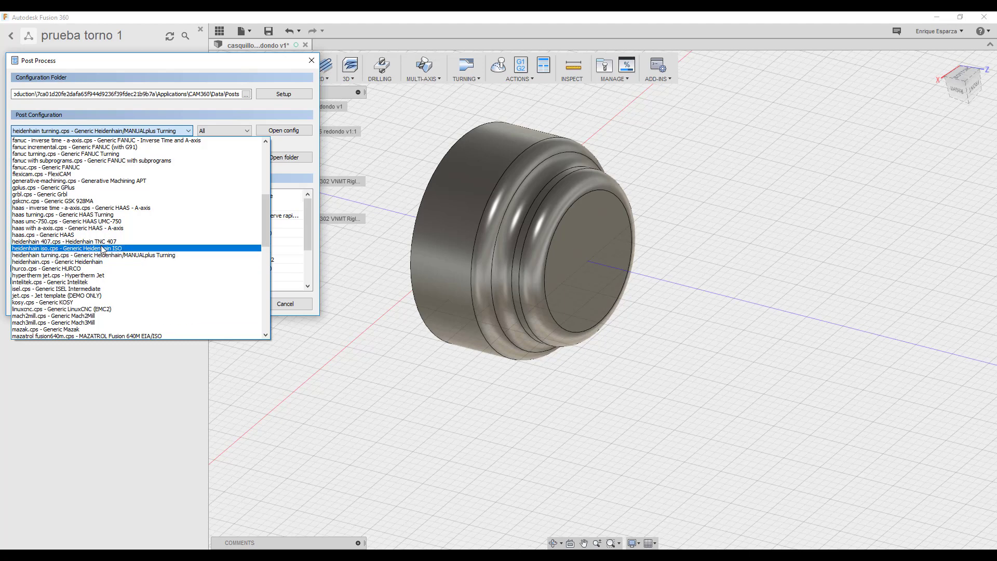
pyautogui.click(66, 255)
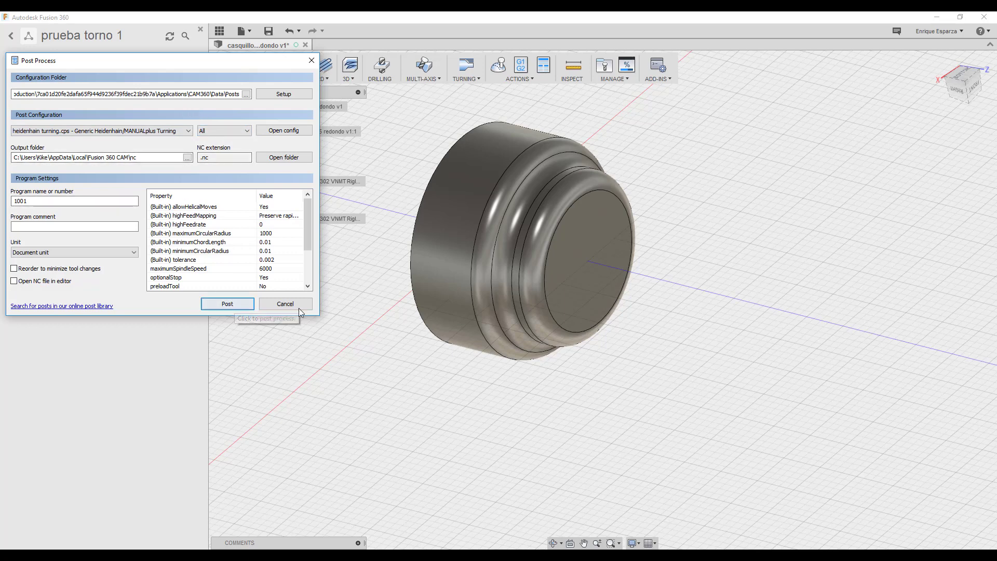
# Step: Post the toolpaths as 1001.nc, overwriting the existing file, and show the nc folder
pyautogui.click(228, 305)
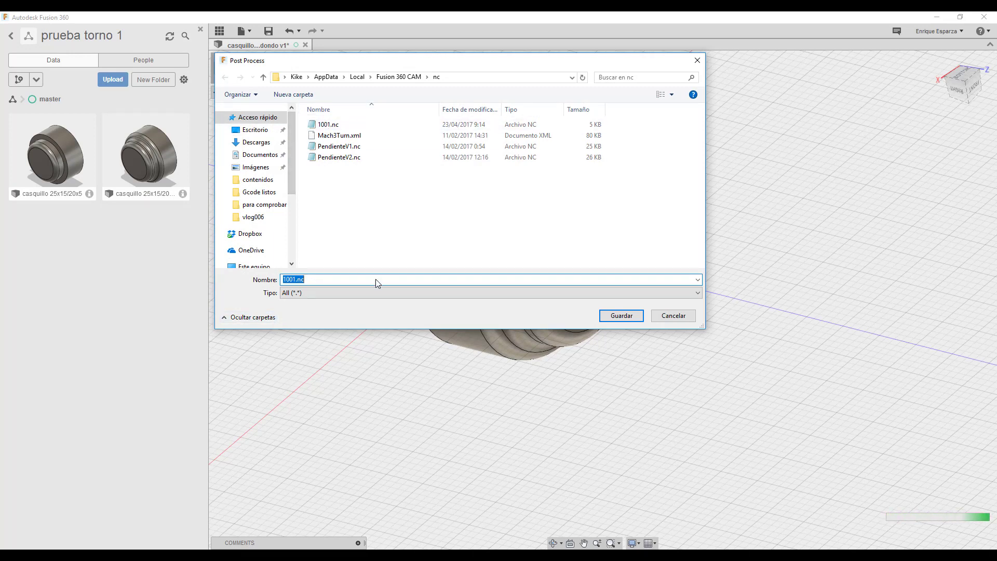
pyautogui.click(621, 316)
pyautogui.click(519, 285)
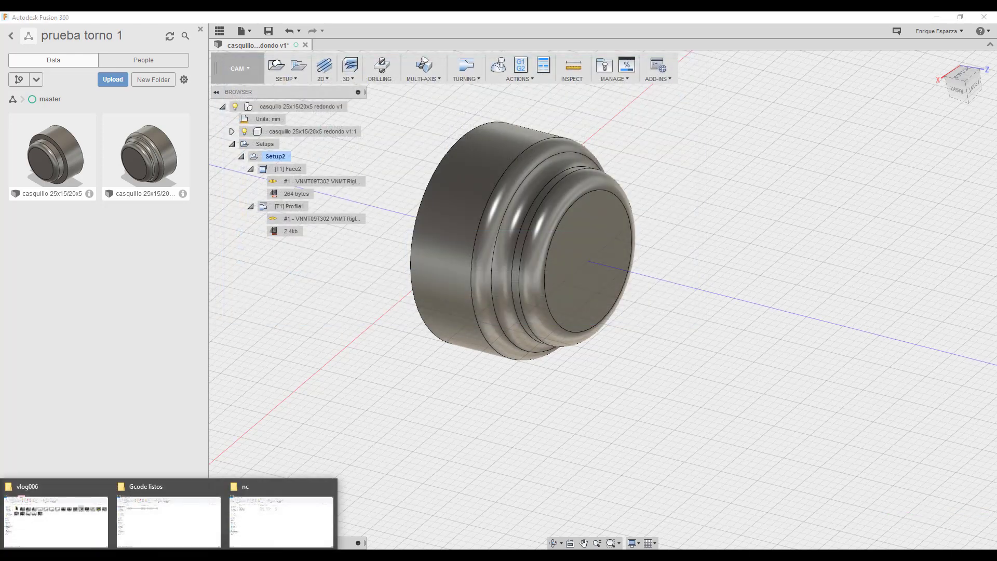
pyautogui.click(104, 486)
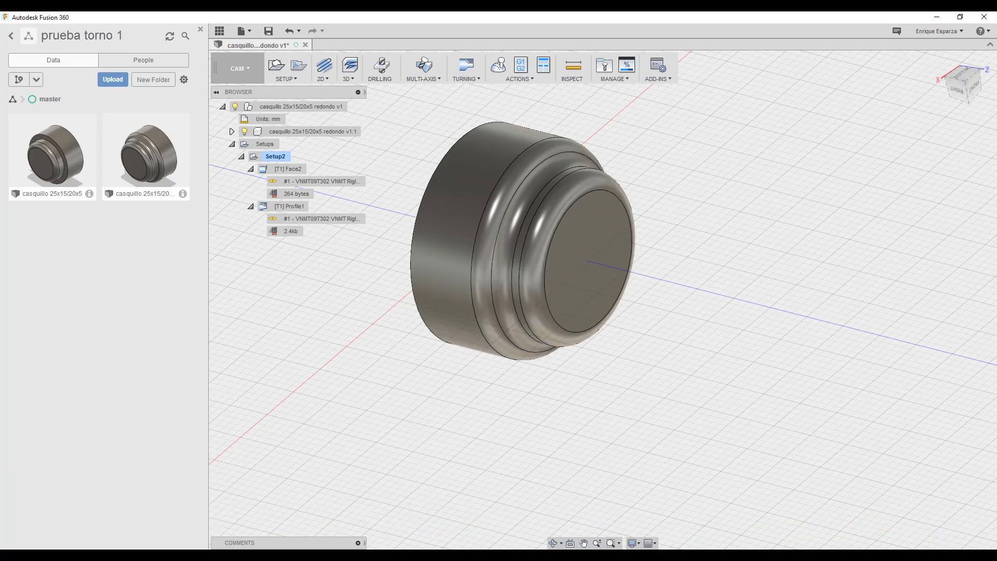
pyautogui.click(163, 522)
# Step: Open 1001.nc in Notepad and review its header lines starting at O1001
pyautogui.doubleClick(117, 128)
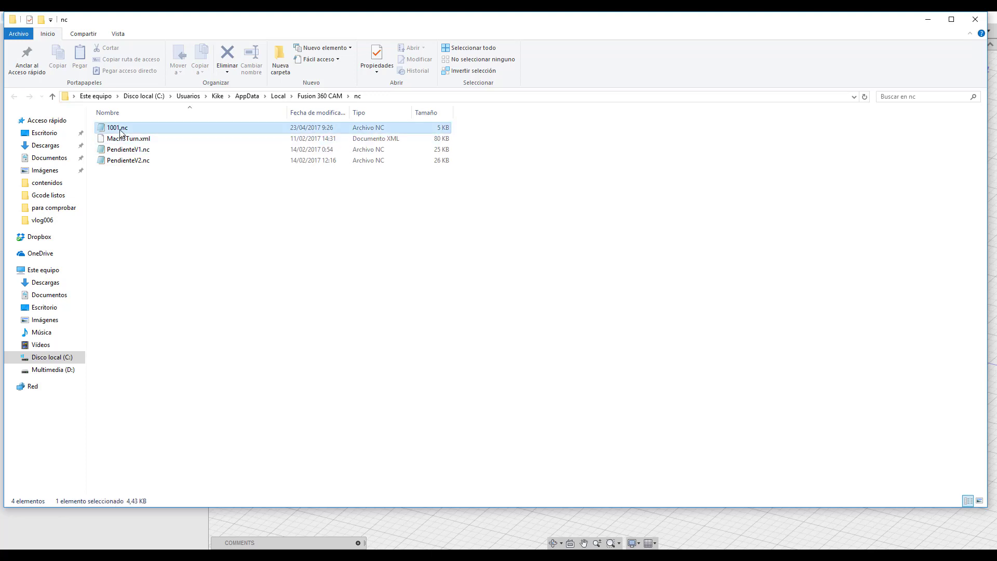
pyautogui.moveTo(593, 101); pyautogui.dragTo(592, 93)
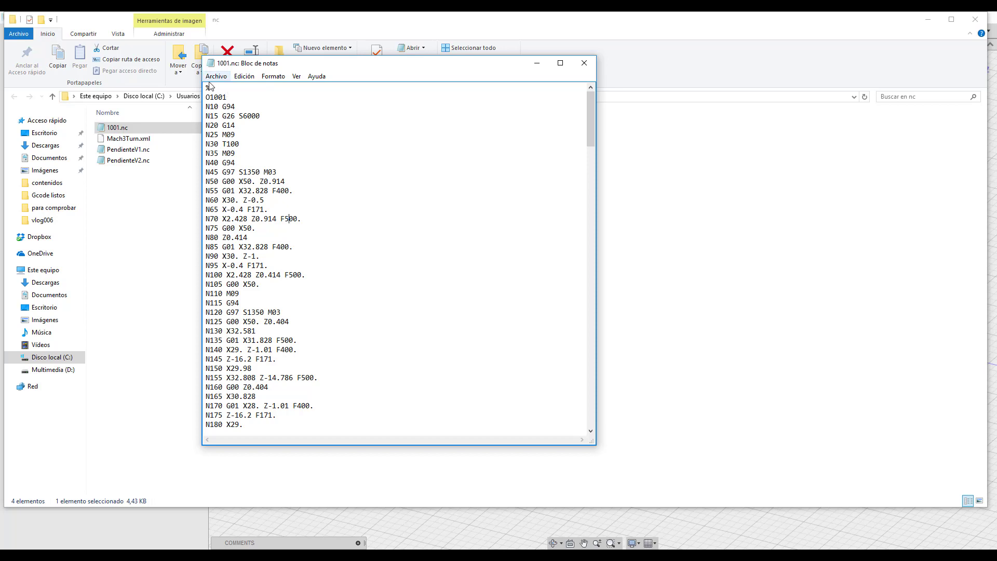
pyautogui.scroll(-1, 587, 97)
pyautogui.scroll(1, 587, 96)
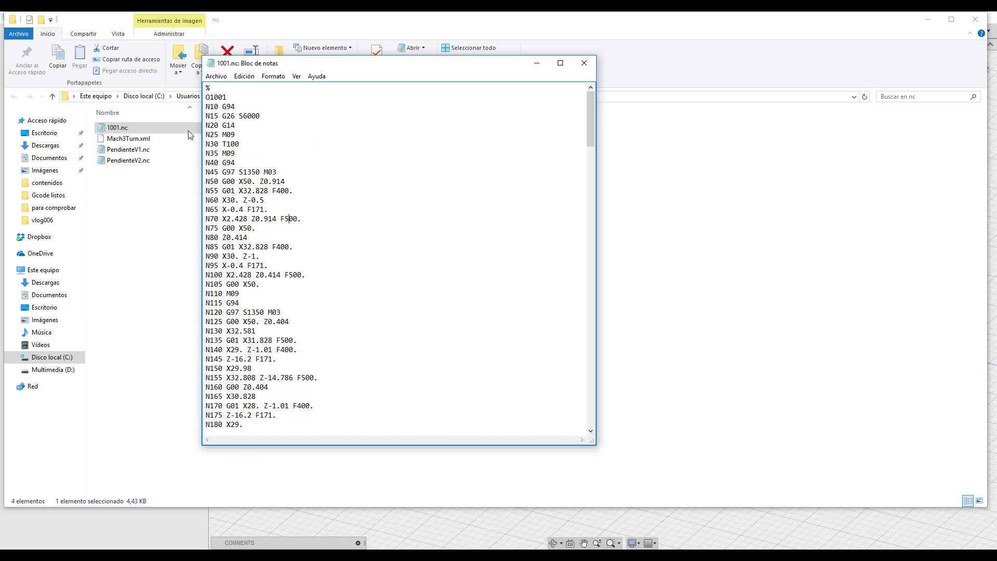
pyautogui.moveTo(206, 97)
pyautogui.mouseDown()
pyautogui.moveTo(247, 122)
pyautogui.moveTo(229, 115)
pyautogui.moveTo(238, 132)
pyautogui.mouseUp()
pyautogui.click(217, 102)
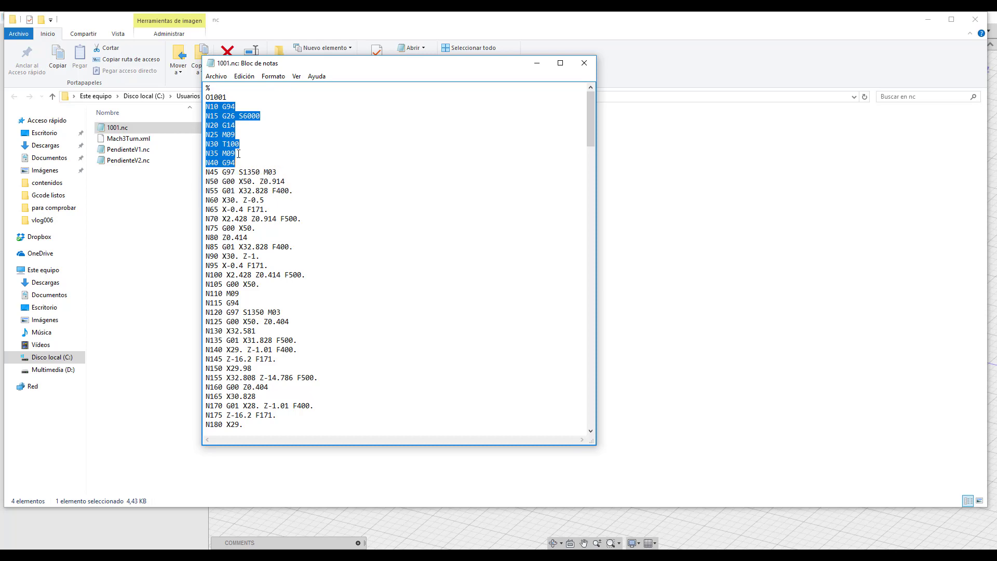
pyautogui.moveTo(241, 167); pyautogui.dragTo(235, 116)
pyautogui.click(350, 157)
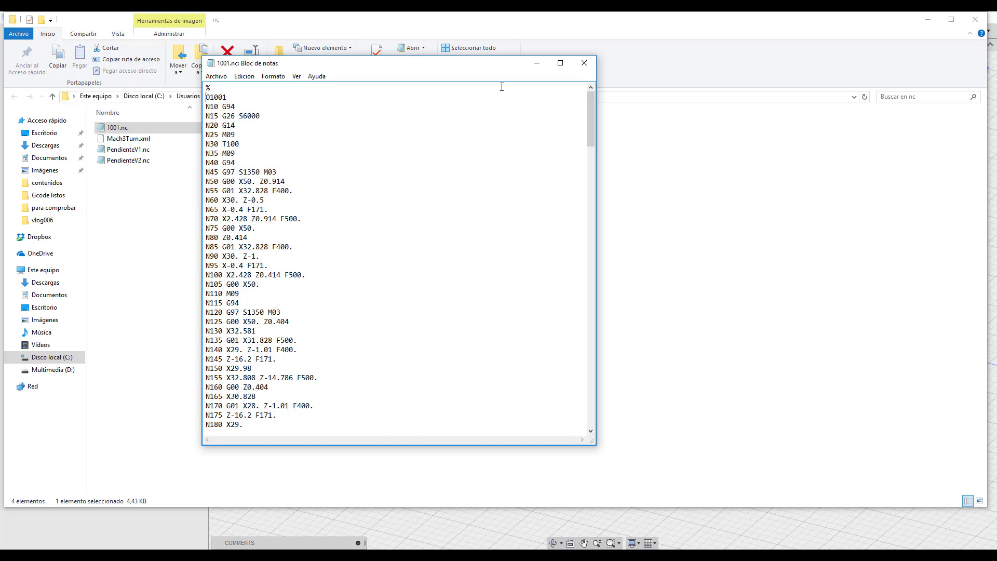
# Step: Select the whole program down to N1115 M30, then return to the nc folder
pyautogui.moveTo(594, 101); pyautogui.dragTo(593, 400)
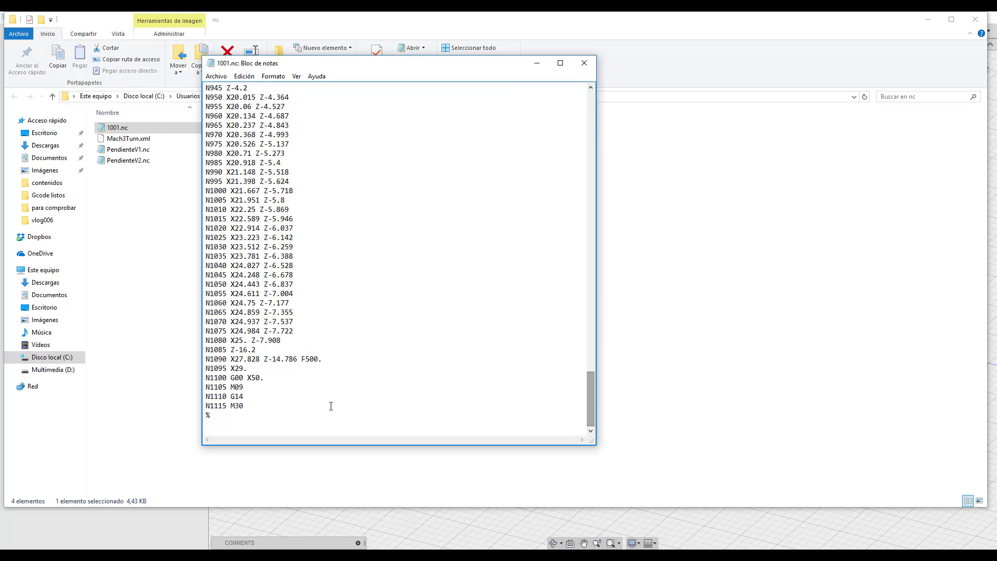
pyautogui.keyDown('shift'); pyautogui.click(248, 405); pyautogui.keyUp('shift')
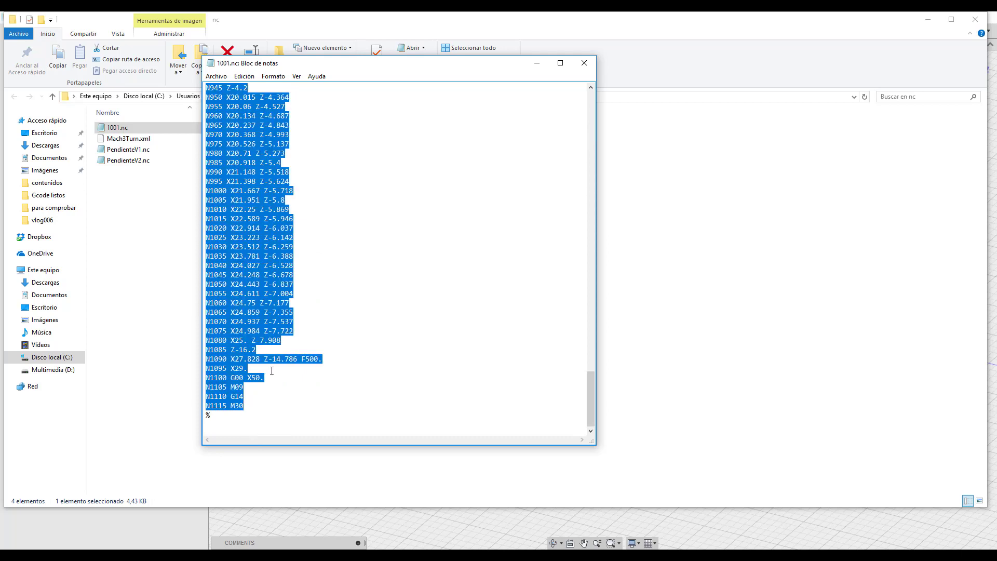
pyautogui.click(139, 286)
# Step: Create a new text document named 'prueba torno youtube.txt' in the nc folder and open it
pyautogui.rightClick(167, 245)
pyautogui.moveTo(231, 366)
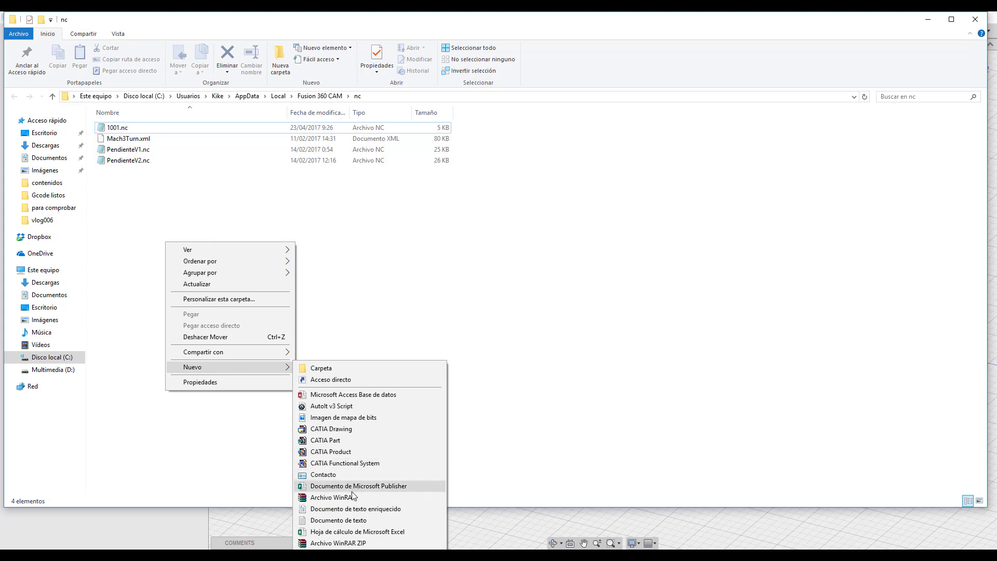
pyautogui.click(353, 520)
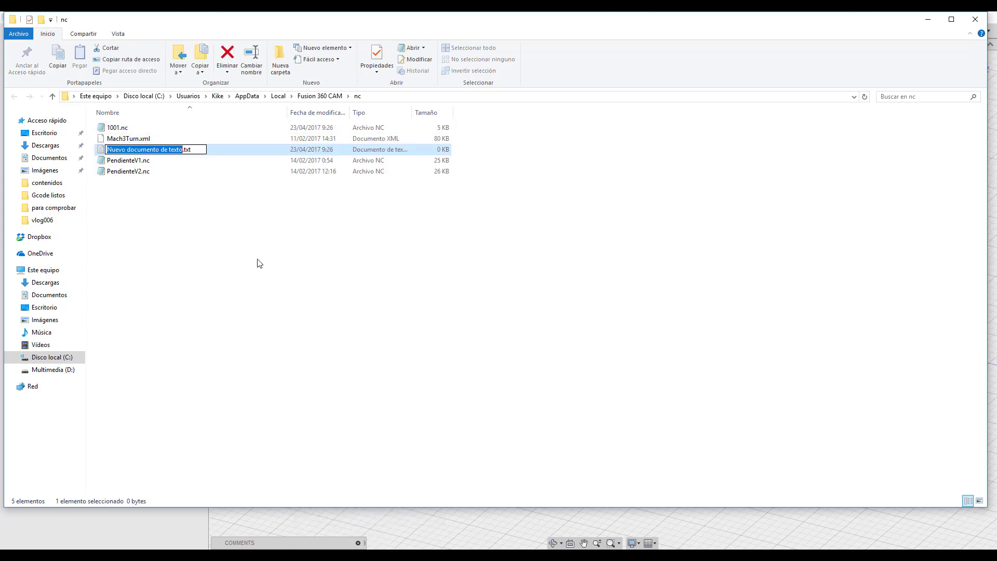
pyautogui.write('prueba torno youtube')
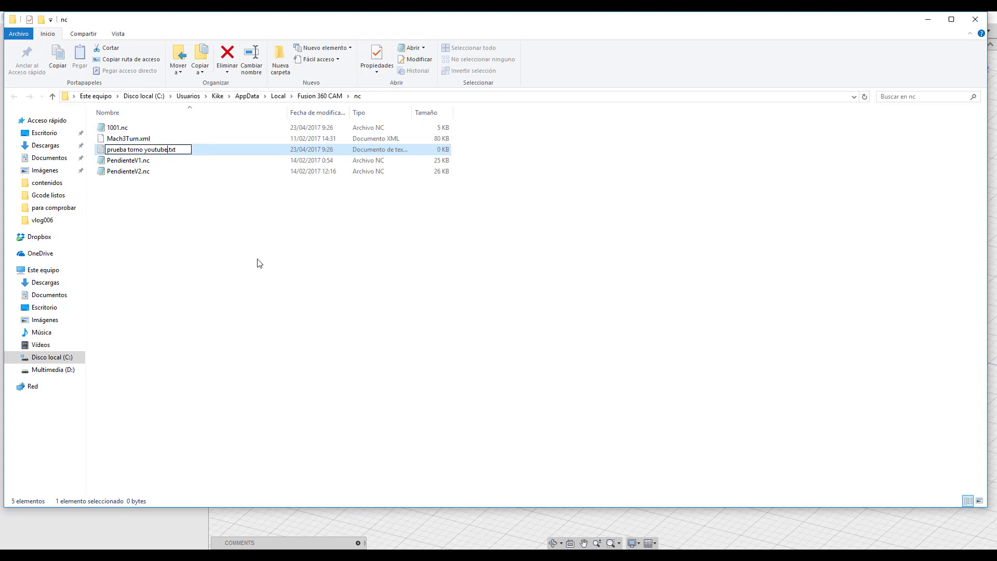
pyautogui.press('Return')
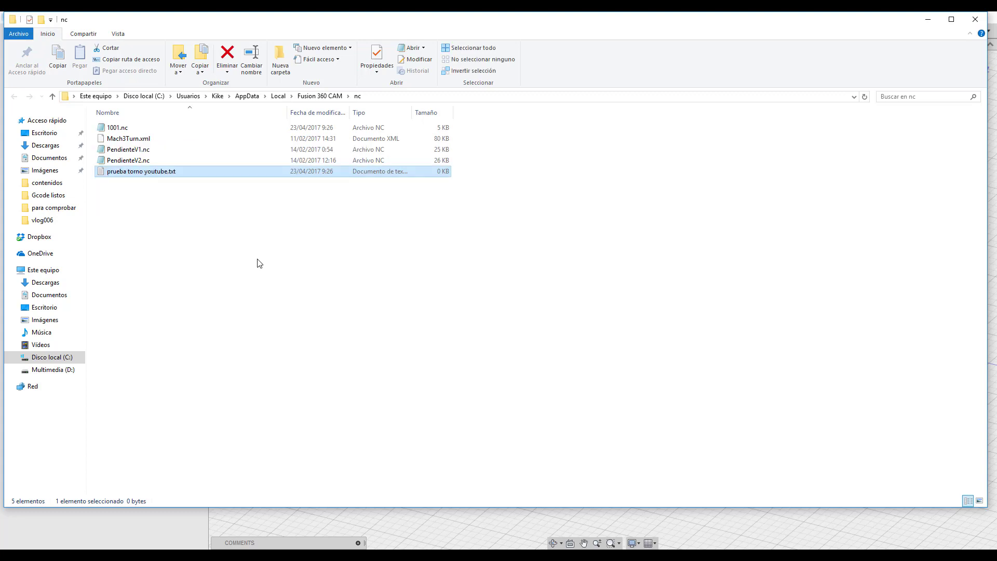
pyautogui.press('Return')
# Step: Paste the G-code and delete the setup lines N10–N40
pyautogui.hotkey('ctrl', 'v')
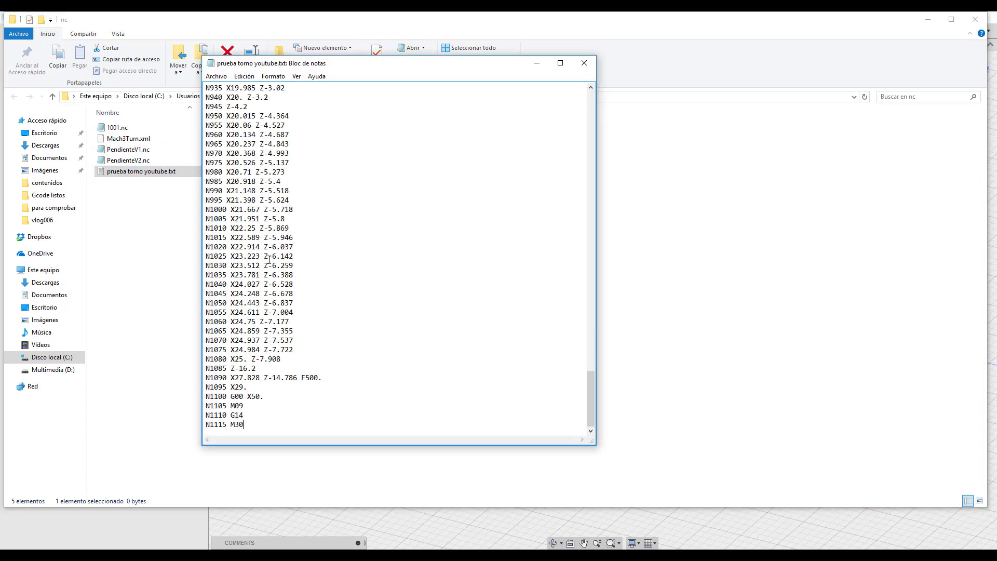
pyautogui.moveTo(590, 404); pyautogui.dragTo(593, 124)
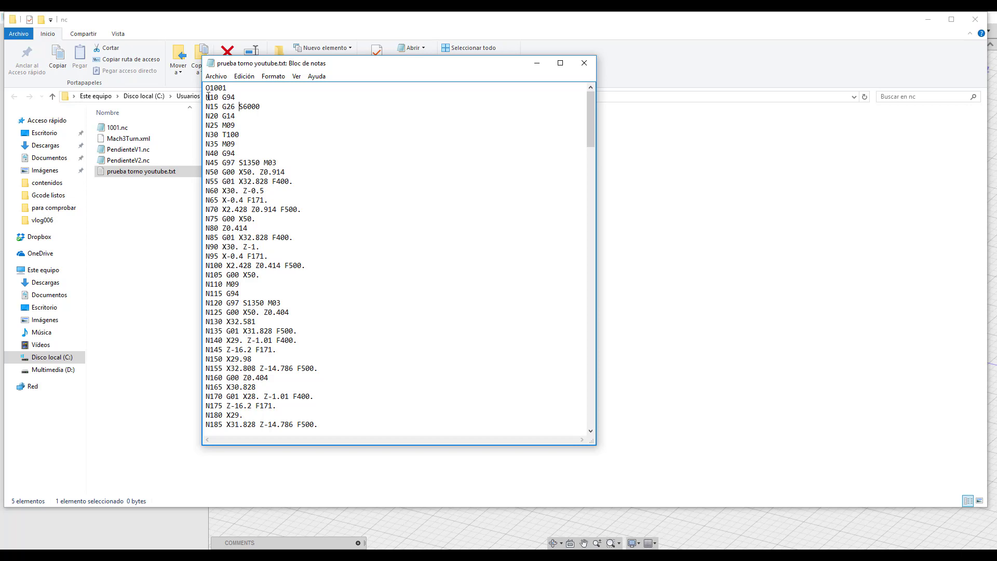
pyautogui.moveTo(206, 96)
pyautogui.mouseDown()
pyautogui.moveTo(260, 107)
pyautogui.moveTo(239, 130)
pyautogui.mouseUp()
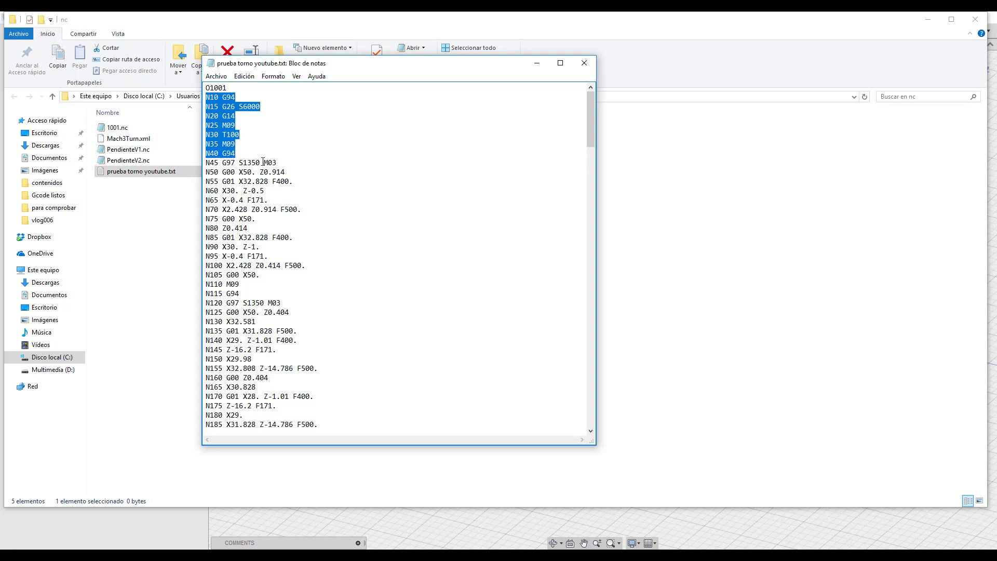
pyautogui.press('Delete')
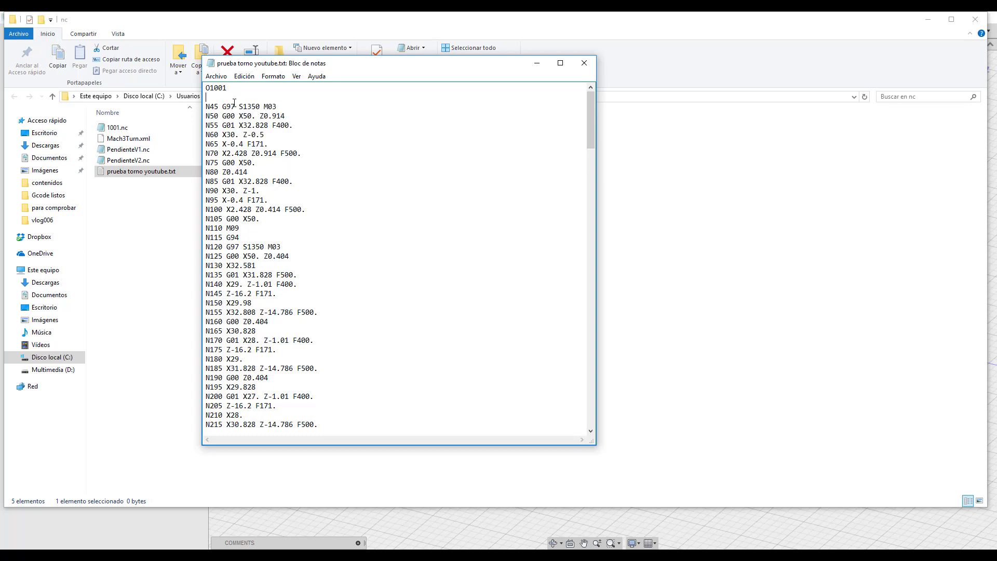
# Step: Delete the closing lines N1105–N1115 and the empty last line
pyautogui.moveTo(590, 107); pyautogui.dragTo(568, 410)
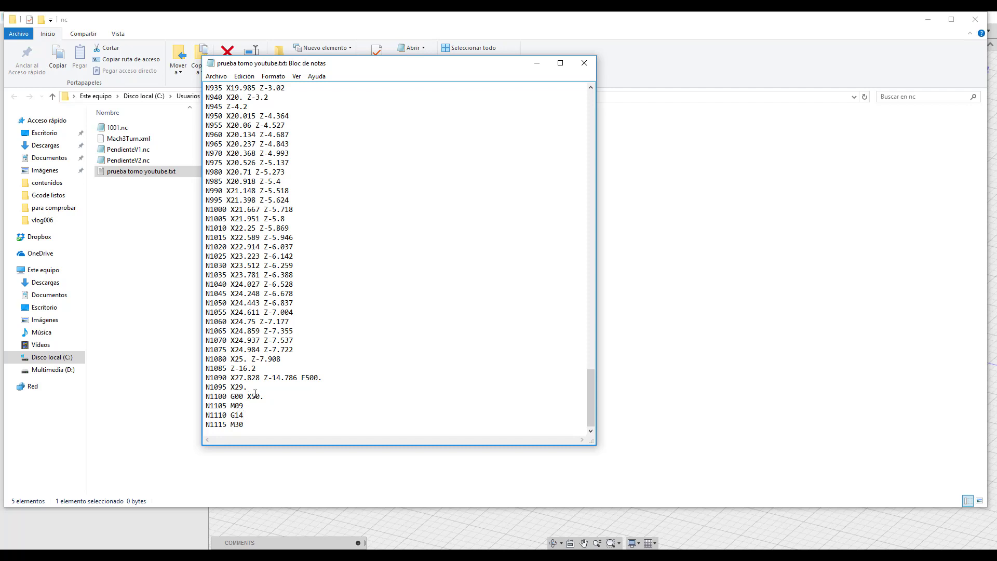
pyautogui.moveTo(206, 405); pyautogui.dragTo(288, 428)
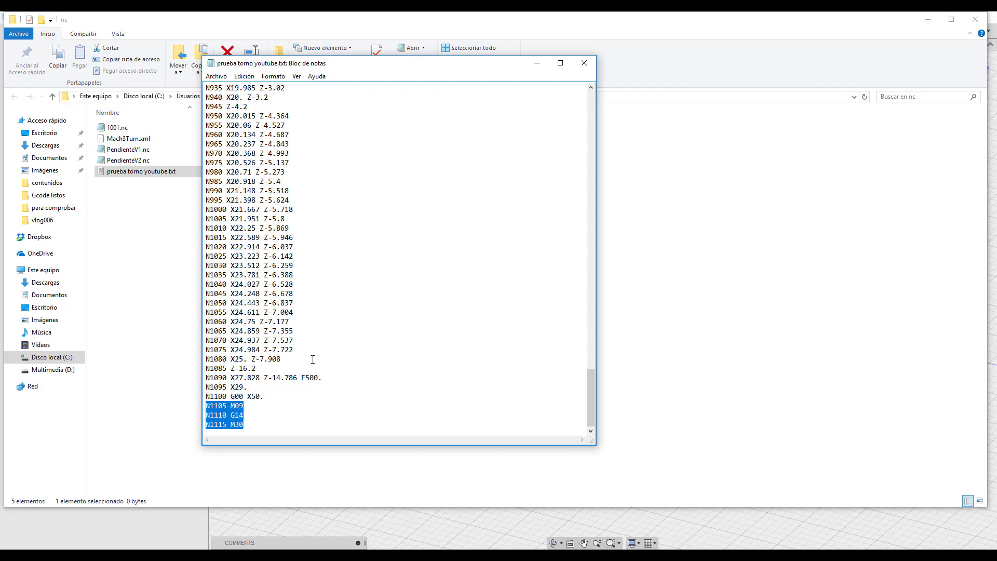
pyautogui.press('Delete')
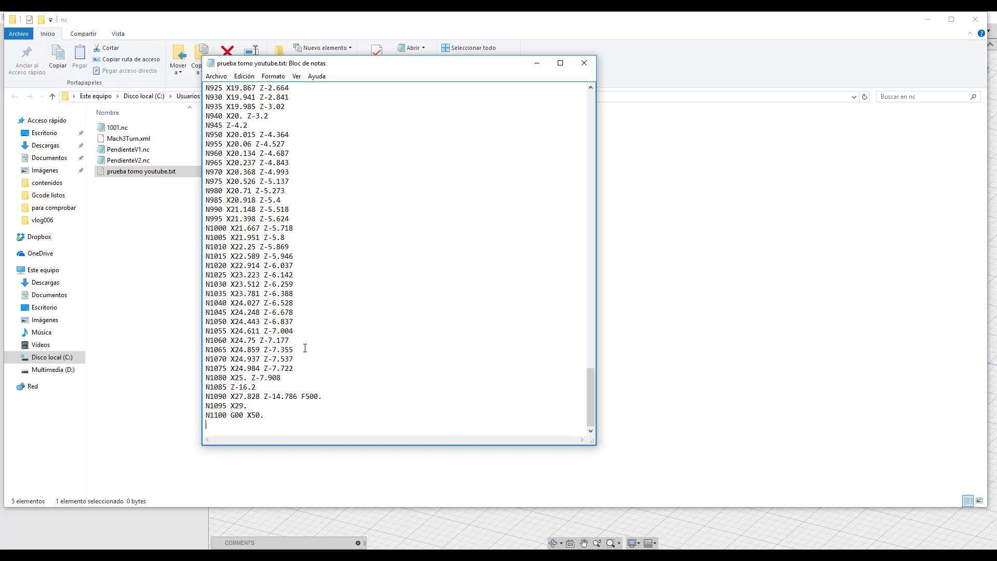
pyautogui.press('BackSpace')
# Step: Close Notepad, saving the changes to prueba torno youtube.txt
pyautogui.moveTo(591, 404); pyautogui.dragTo(589, 128)
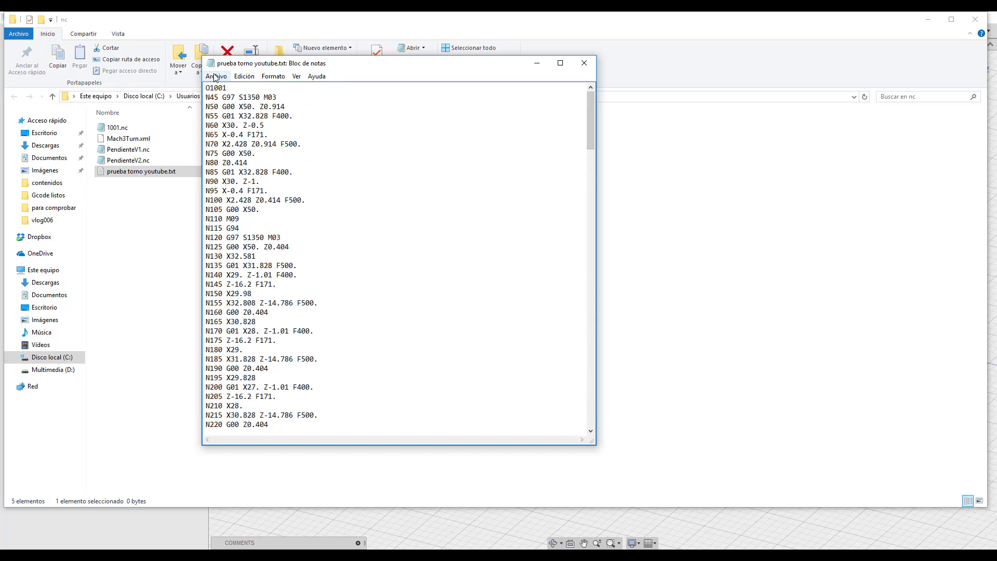
pyautogui.click(584, 63)
pyautogui.click(452, 295)
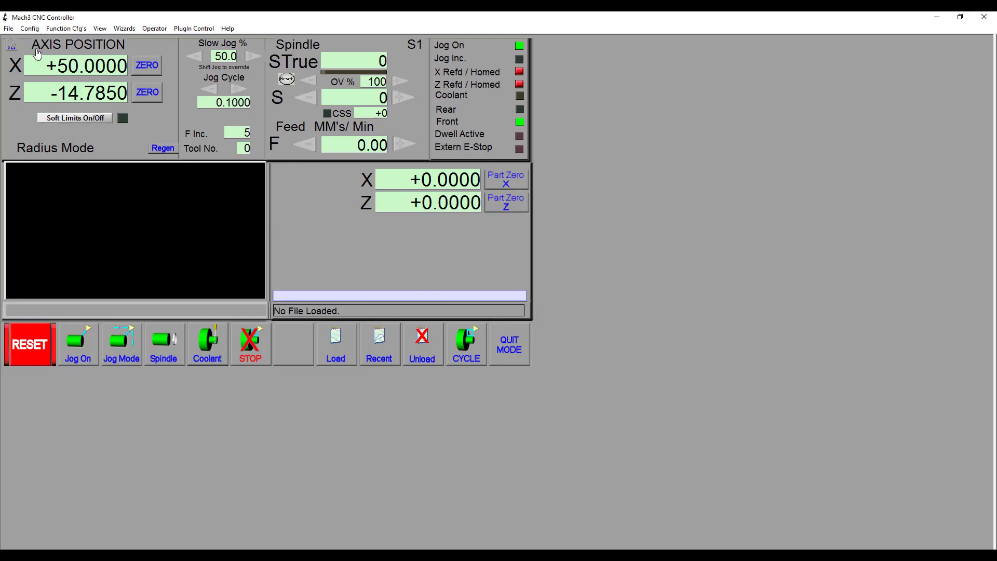
# Step: Load prueba torno youtube.txt as G-code and rotate the preview to inspect its lathe toolpath
pyautogui.click(8, 28)
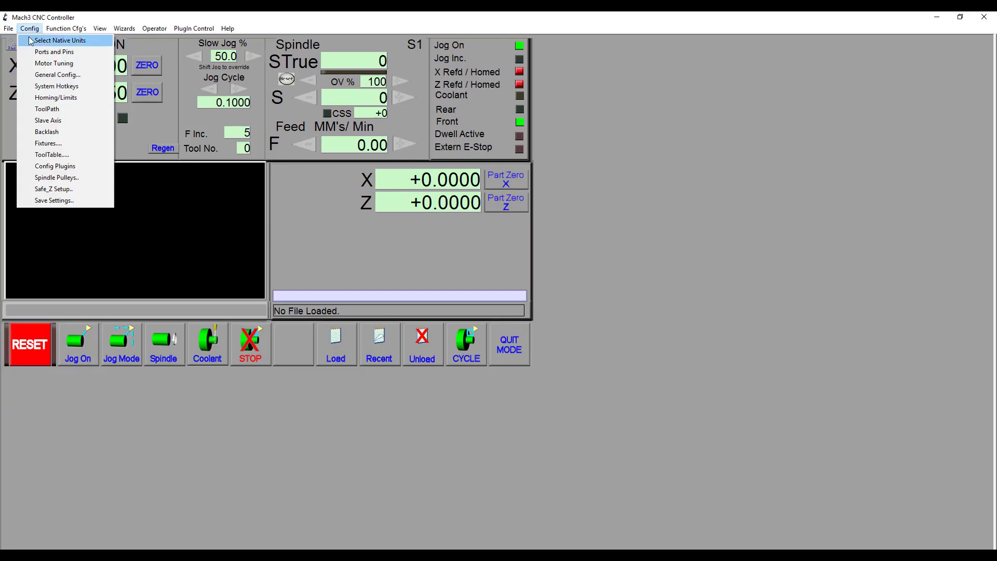
pyautogui.click(30, 41)
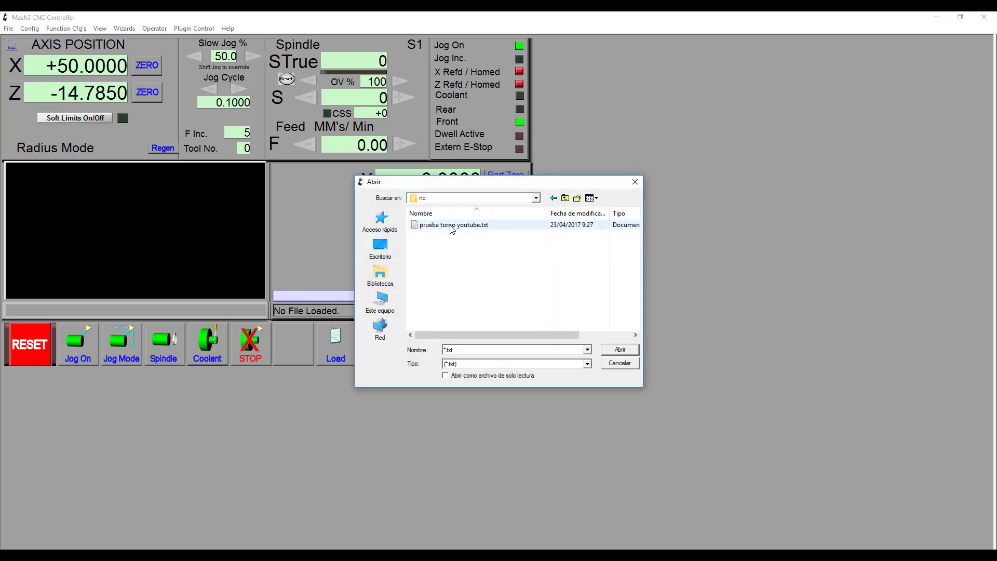
pyautogui.click(451, 226)
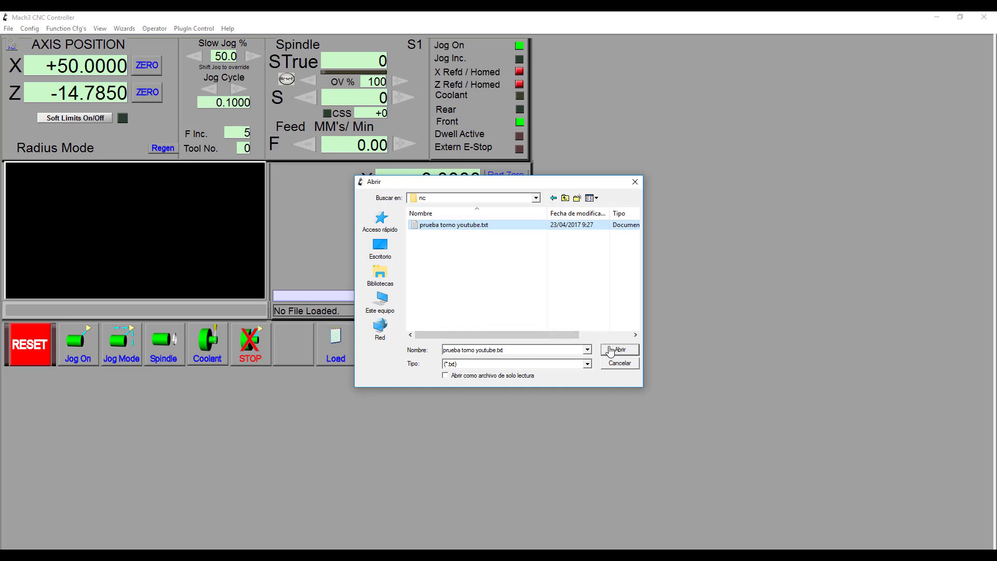
pyautogui.click(616, 354)
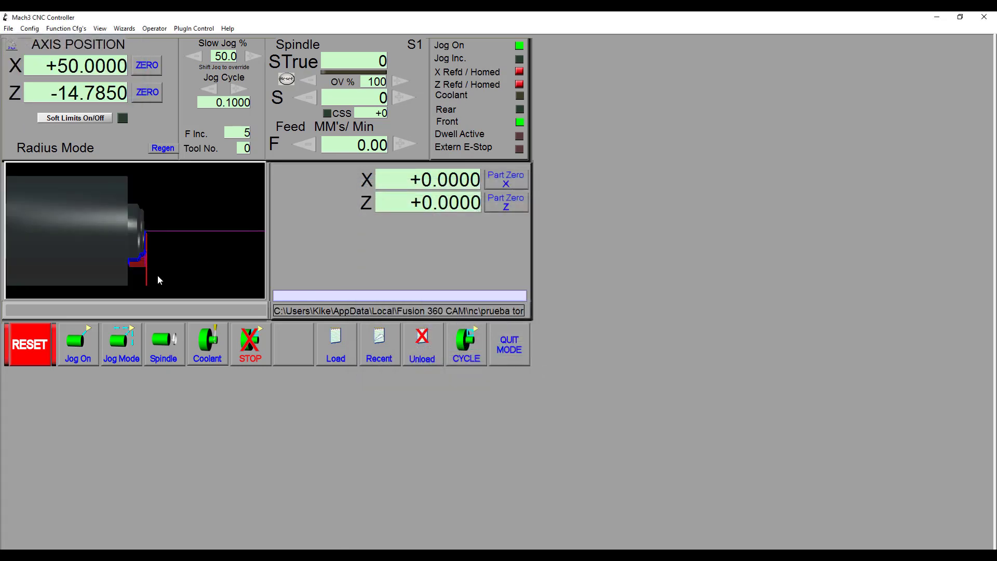
pyautogui.moveTo(126, 258)
pyautogui.mouseDown()
pyautogui.moveTo(167, 267)
pyautogui.moveTo(154, 225)
pyautogui.moveTo(151, 256)
pyautogui.moveTo(160, 226)
pyautogui.moveTo(191, 256)
pyautogui.mouseUp()
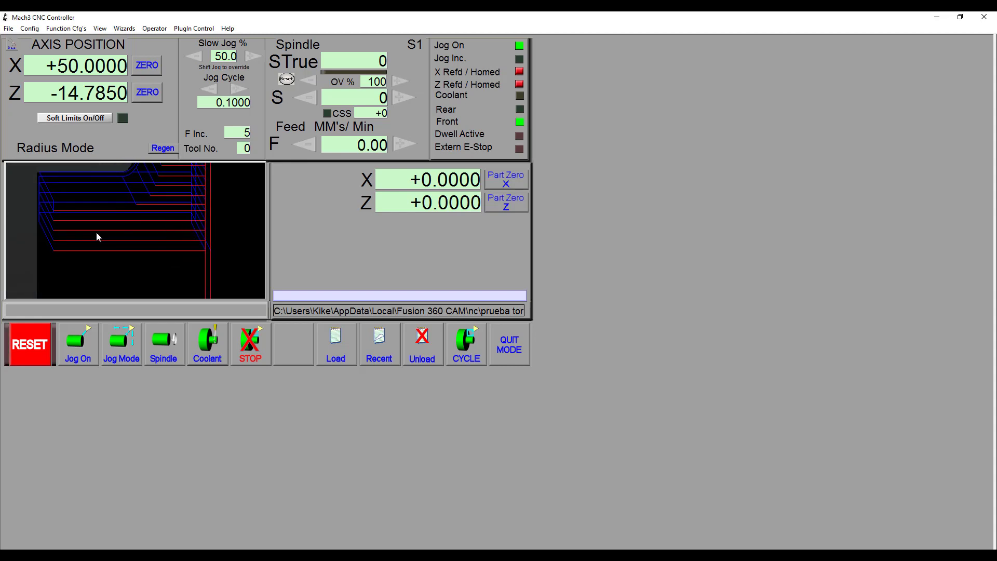
pyautogui.moveTo(71, 211)
pyautogui.mouseDown()
pyautogui.moveTo(123, 248)
pyautogui.moveTo(134, 288)
pyautogui.mouseUp()
# Step: Pan the Mach3 preview until the part's profiled contour and turning toolpath are visible
pyautogui.moveTo(196, 222)
pyautogui.mouseDown()
pyautogui.moveTo(216, 214)
pyautogui.moveTo(187, 237)
pyautogui.moveTo(182, 196)
pyautogui.moveTo(185, 223)
pyautogui.moveTo(162, 238)
pyautogui.moveTo(141, 228)
pyautogui.moveTo(177, 238)
pyautogui.mouseUp()
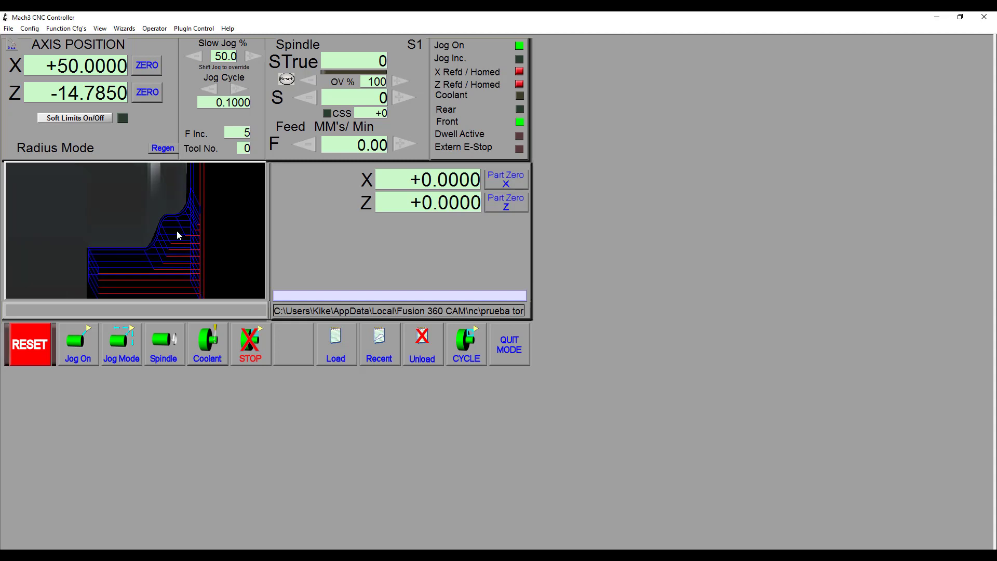